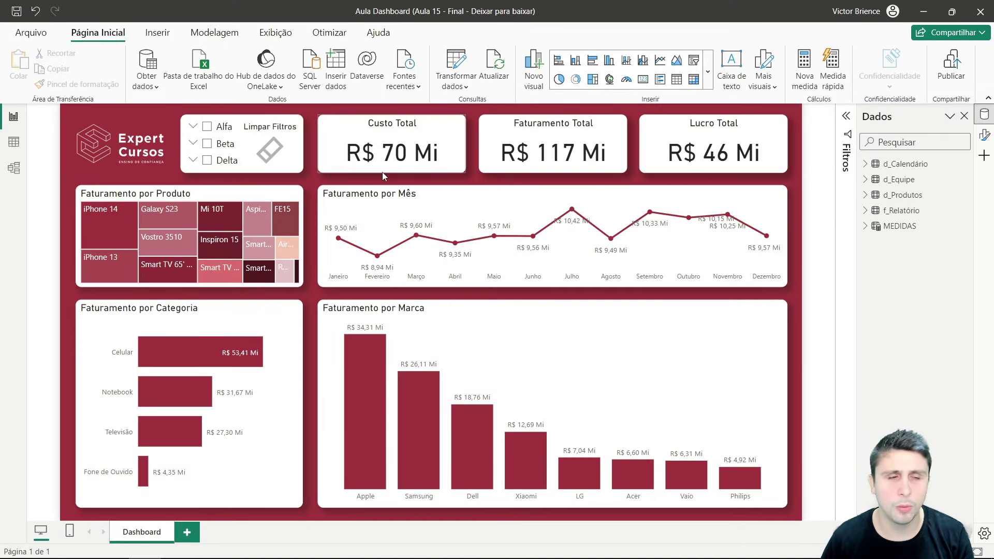
# - Browse the d_Produtos, d_Equipe, d_Calendário and f_Relatório table rows in Table view
pyautogui.click(15, 141)
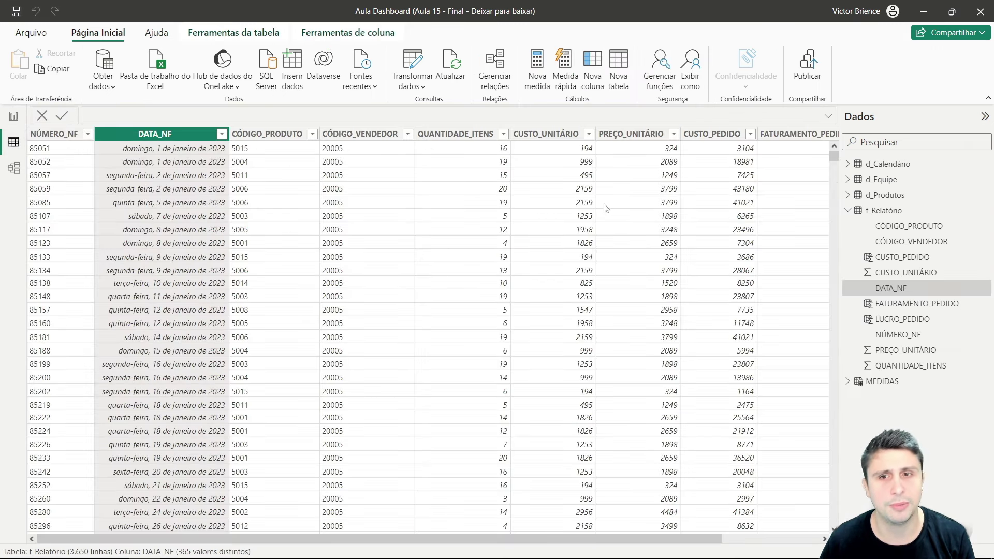
pyautogui.click(847, 210)
pyautogui.click(882, 195)
pyautogui.click(878, 185)
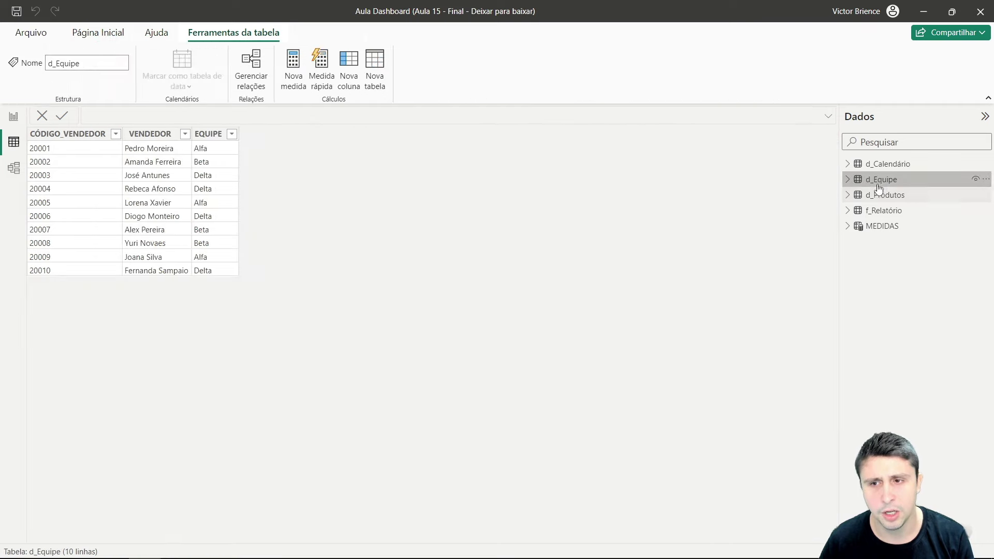
pyautogui.click(887, 164)
pyautogui.click(883, 210)
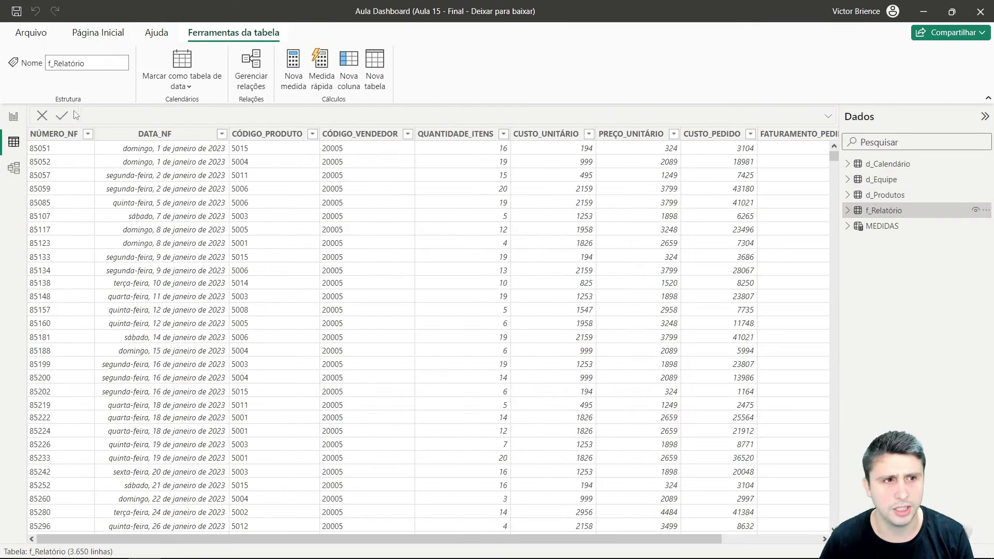
# - On the dashboard page, view the Faturamento por Marca chart's data as a table
pyautogui.click(103, 36)
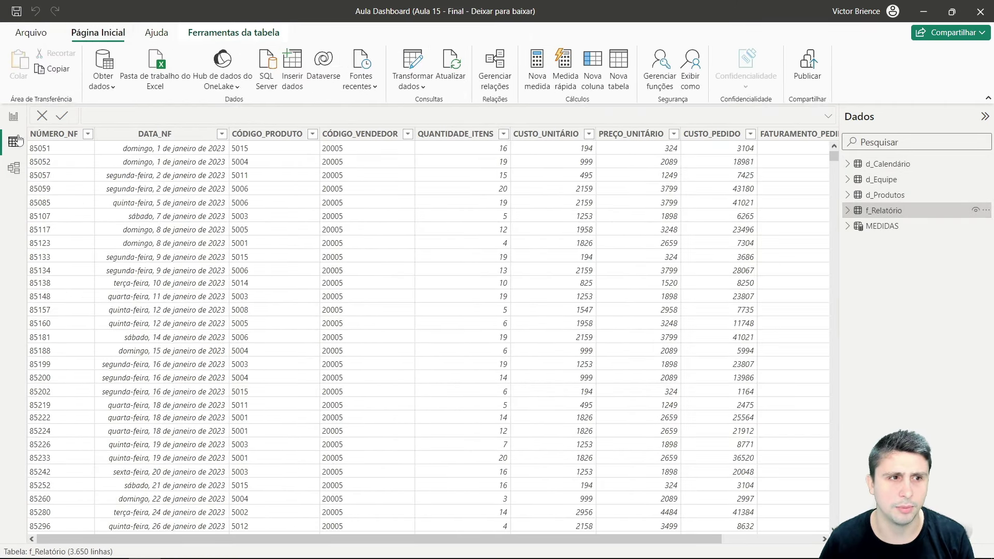
pyautogui.click(14, 116)
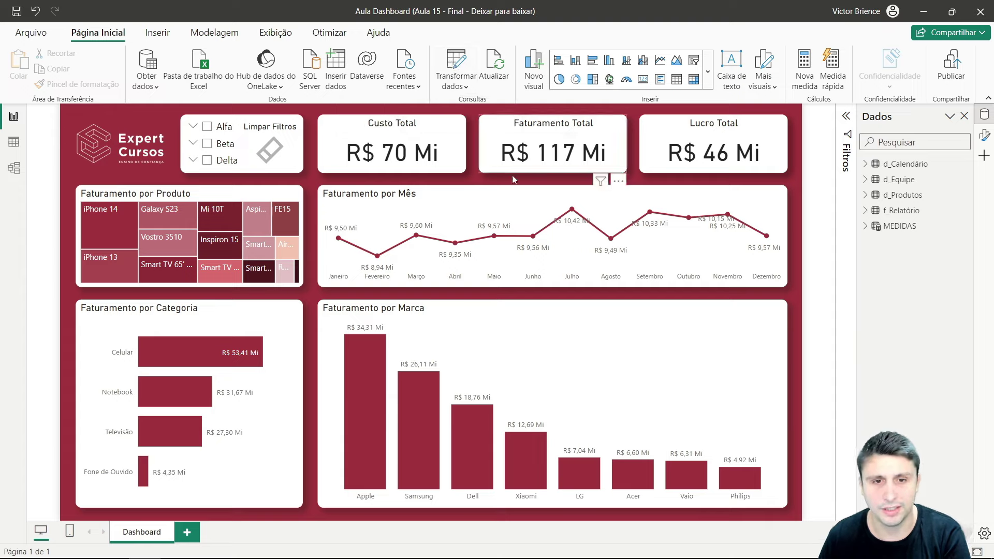
pyautogui.click(485, 311)
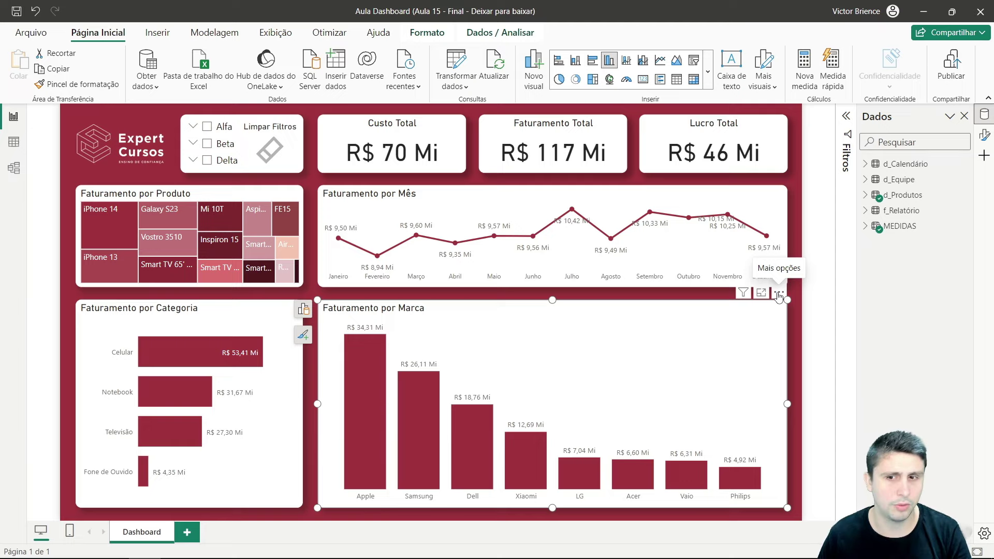
pyautogui.click(779, 294)
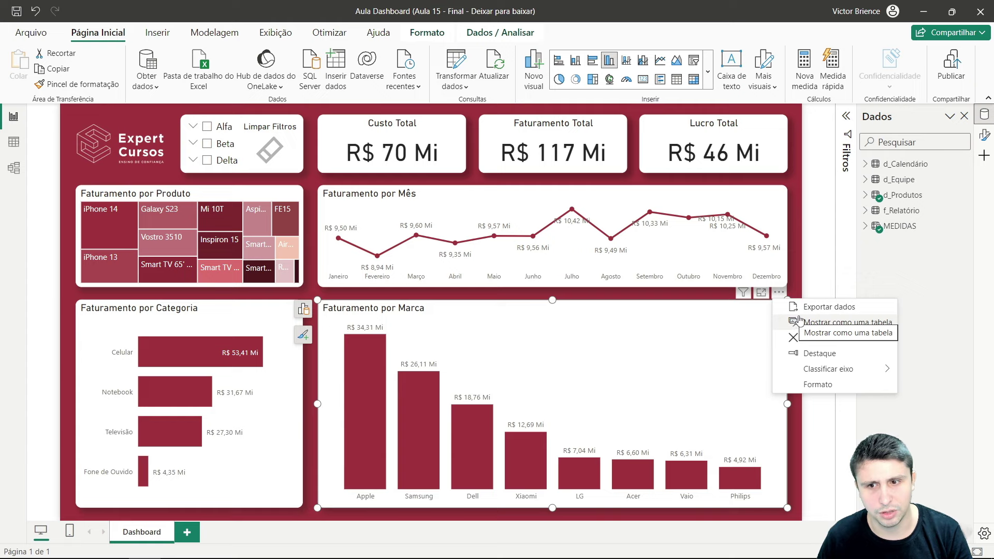
pyautogui.click(811, 325)
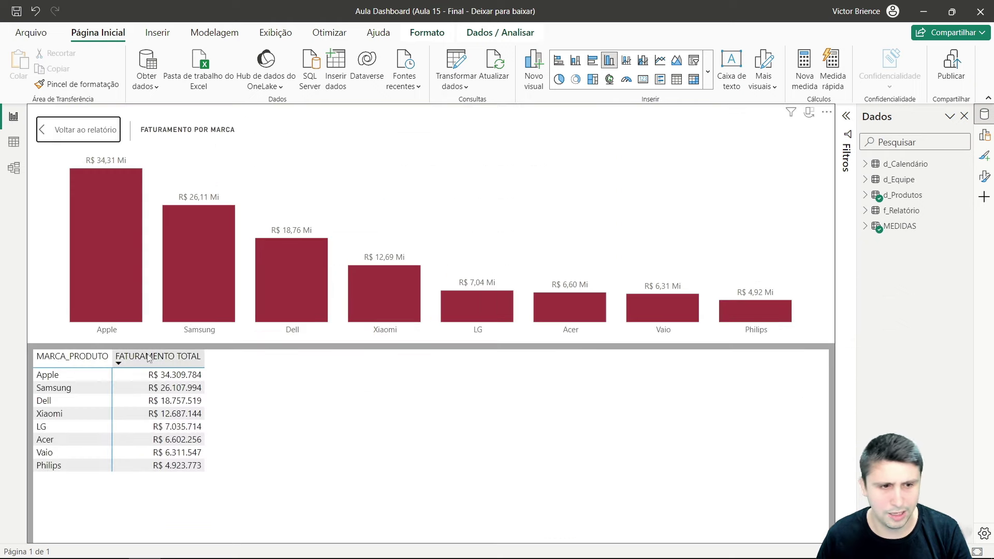
pyautogui.click(86, 132)
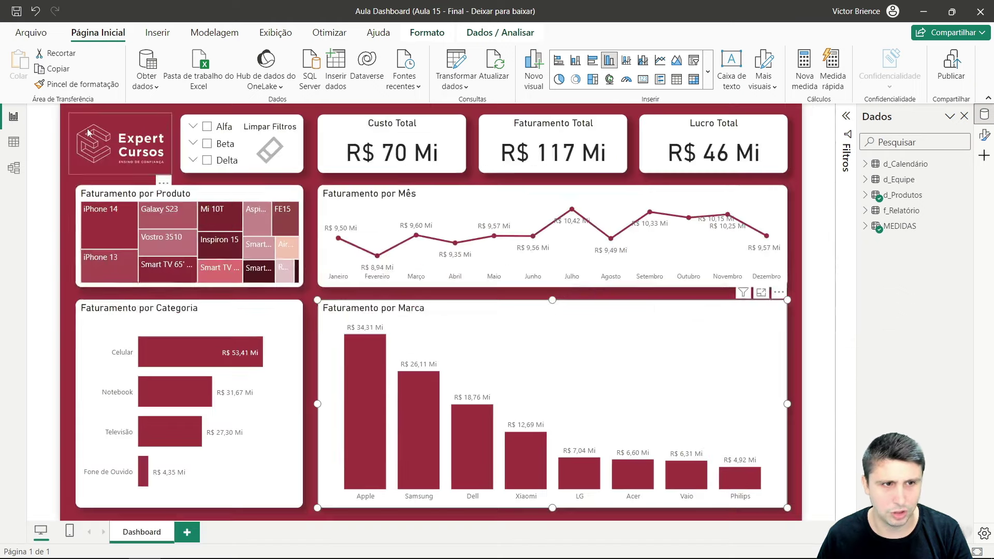
# - Export the chart's data to Downloads as the CSV file 'Faturamento por Marca'
pyautogui.click(779, 294)
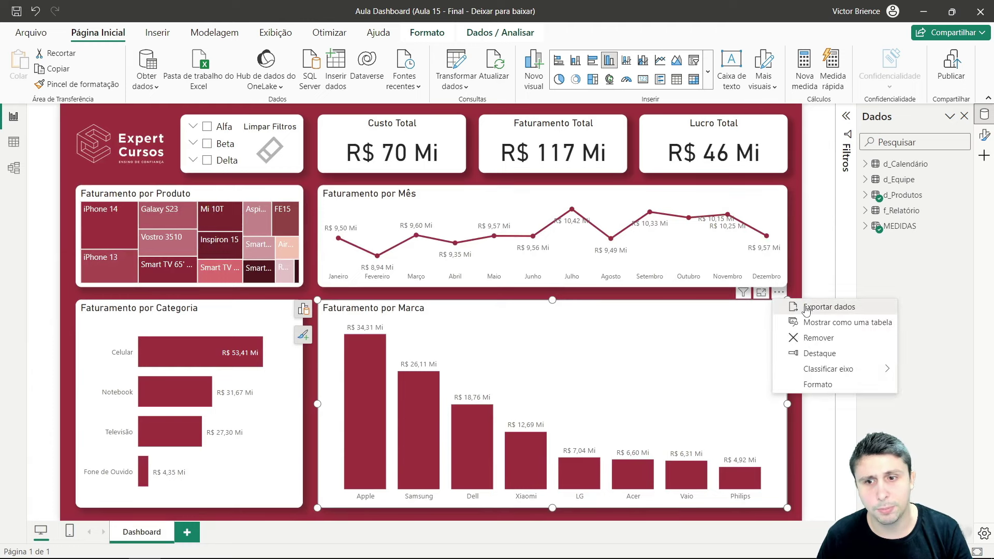
pyautogui.click(805, 309)
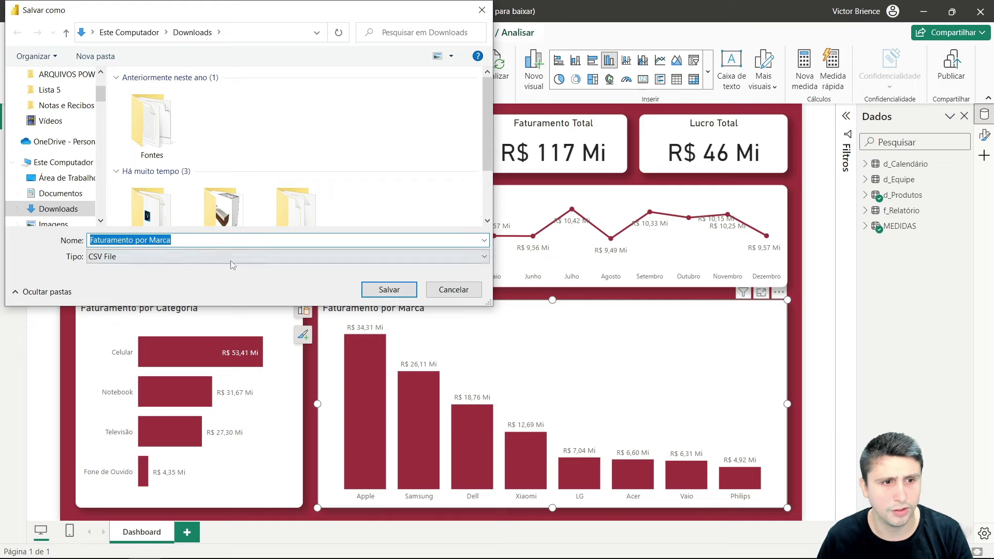
pyautogui.click(205, 257)
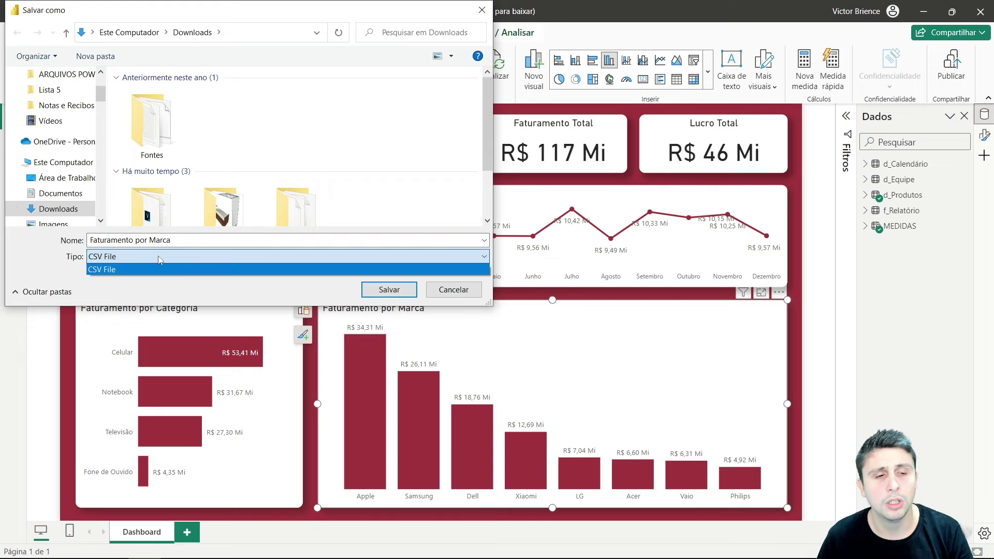
pyautogui.click(191, 269)
pyautogui.click(369, 290)
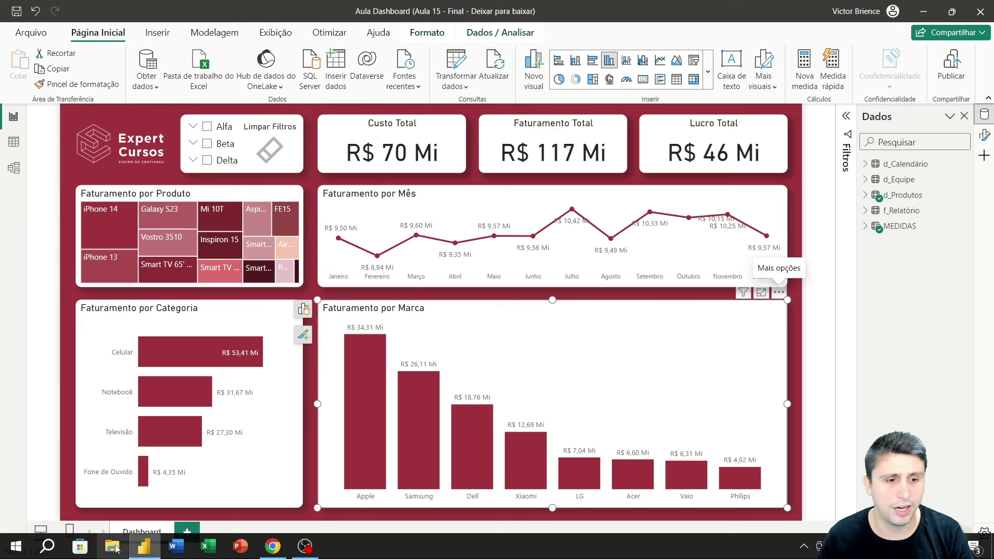
pyautogui.click(111, 546)
# - Open the Faturamento por Marca CSV from Downloads in Excel
pyautogui.click(91, 143)
pyautogui.click(190, 150)
pyautogui.doubleClick(190, 150)
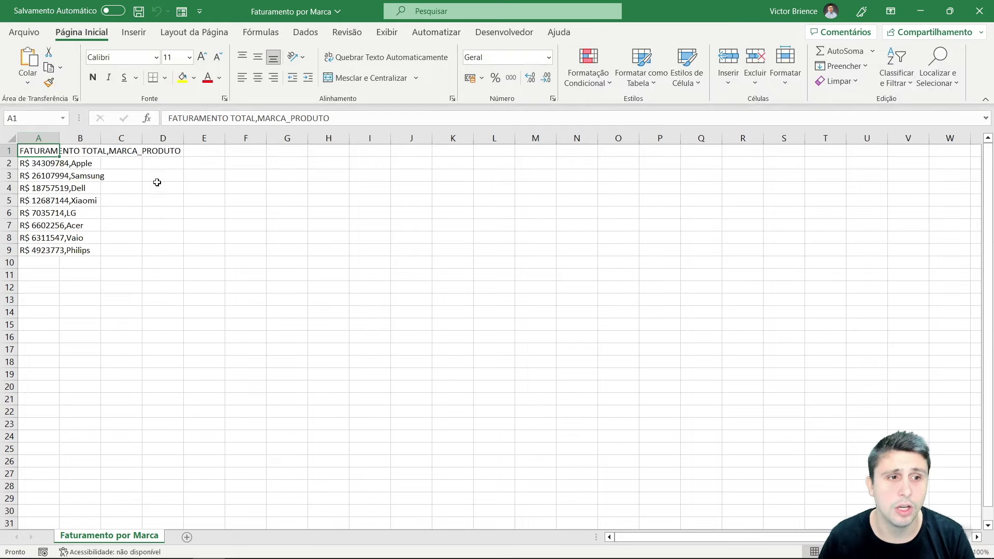
# - Split column A at commas with Texto para Colunas and autofit column A
pyautogui.click(38, 137)
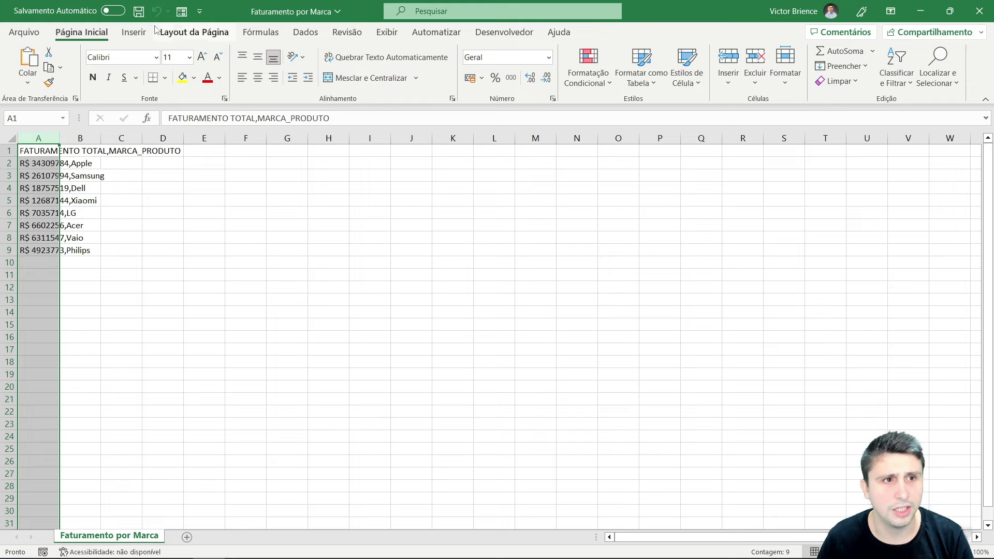
pyautogui.click(308, 33)
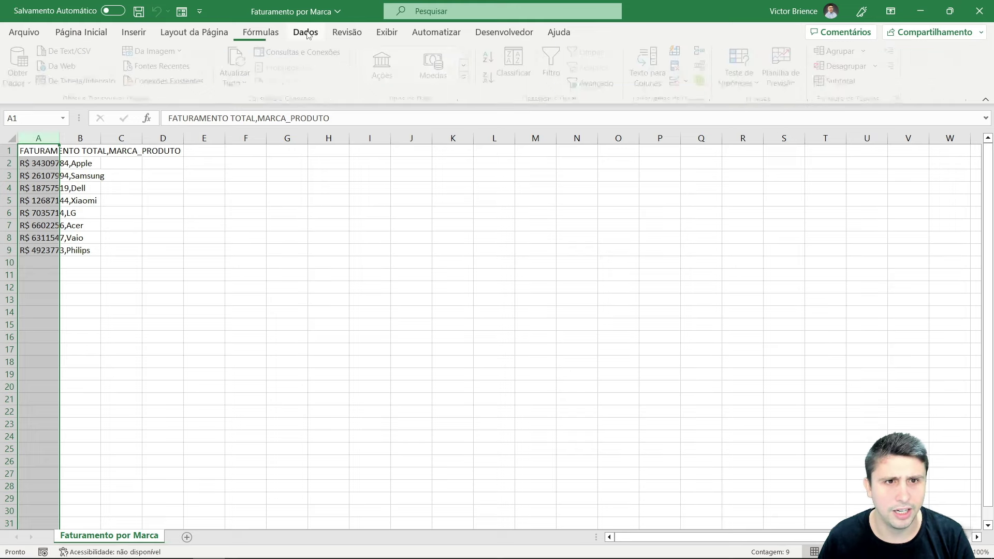
pyautogui.click(651, 64)
pyautogui.click(595, 393)
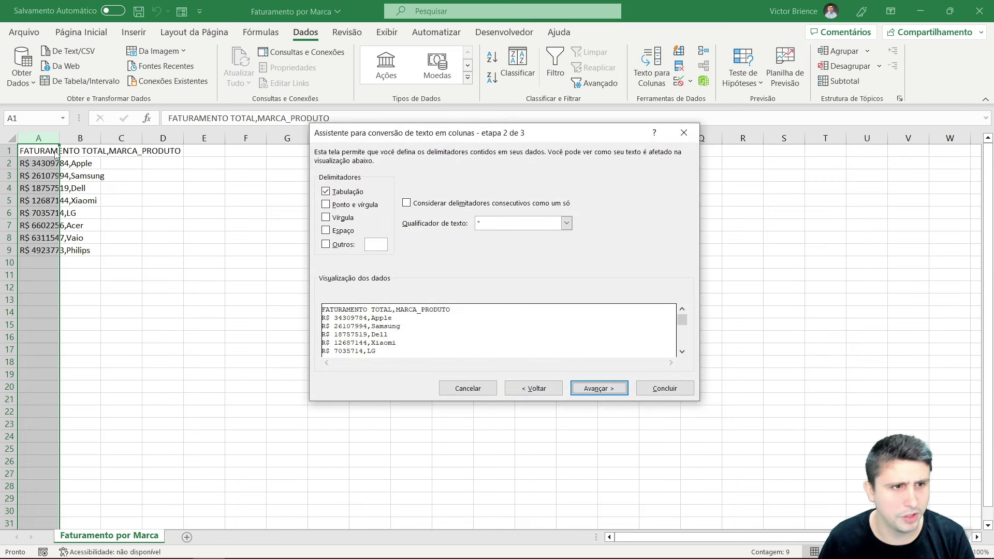
pyautogui.click(325, 218)
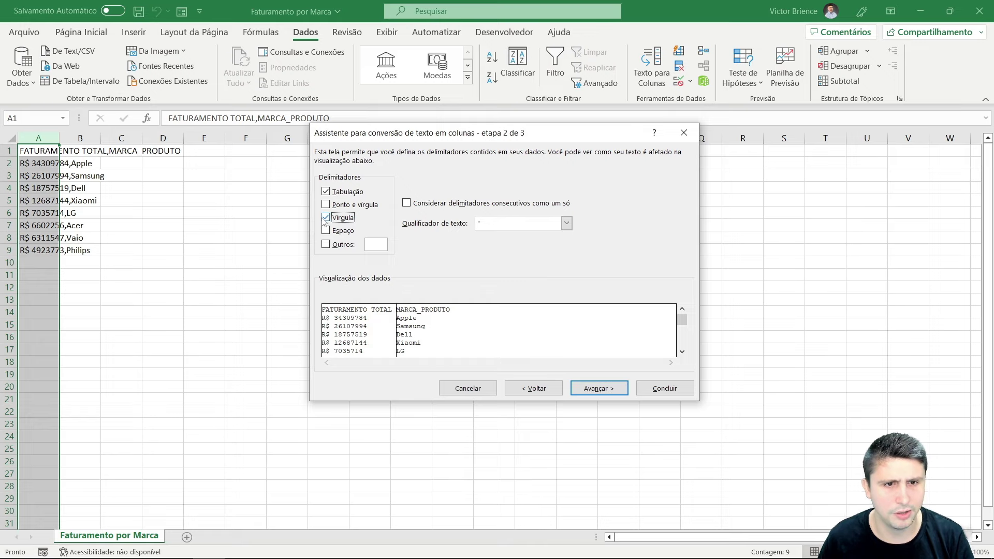
pyautogui.click(595, 388)
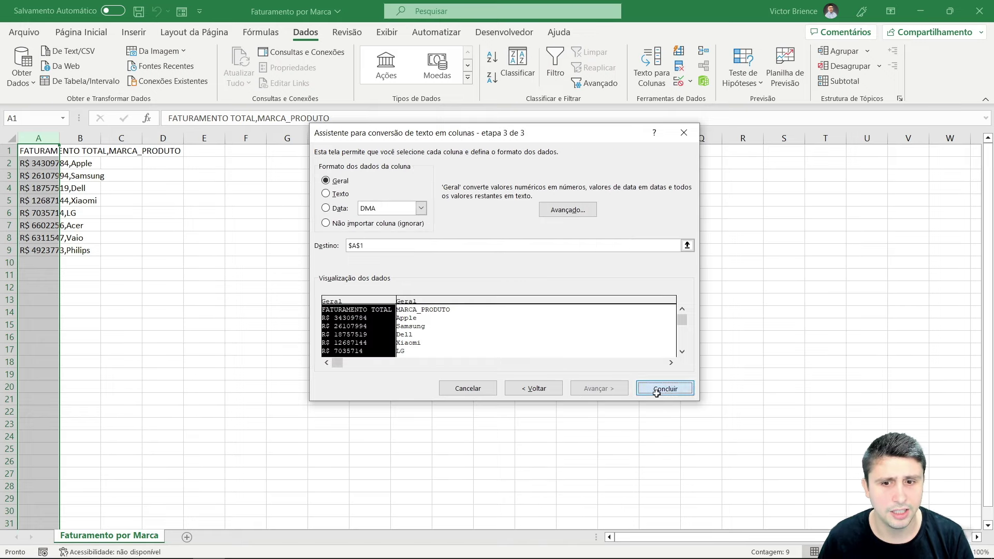
pyautogui.click(664, 388)
pyautogui.click(260, 253)
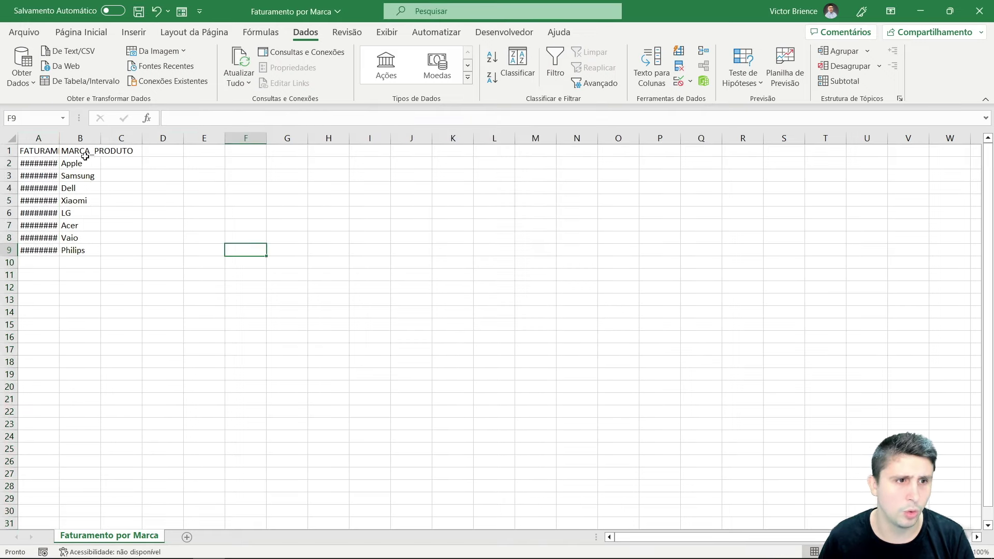
pyautogui.doubleClick(60, 137)
# - Widen column B and review the FATURAMENTO TOTAL and MARCA_PRODUTO columns
pyautogui.moveTo(198, 138); pyautogui.dragTo(287, 138)
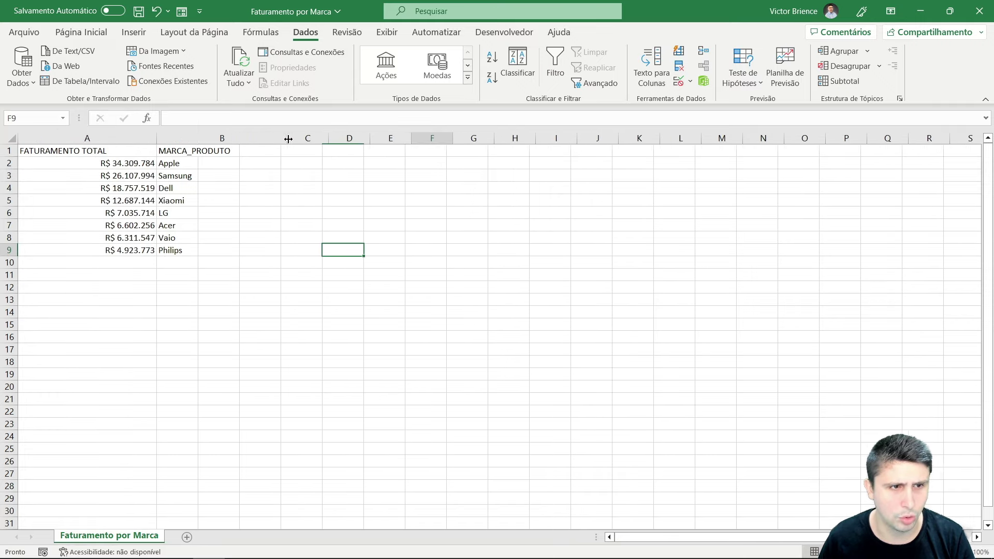
pyautogui.click(91, 153)
pyautogui.moveTo(156, 151); pyautogui.dragTo(193, 150)
pyautogui.click(192, 149)
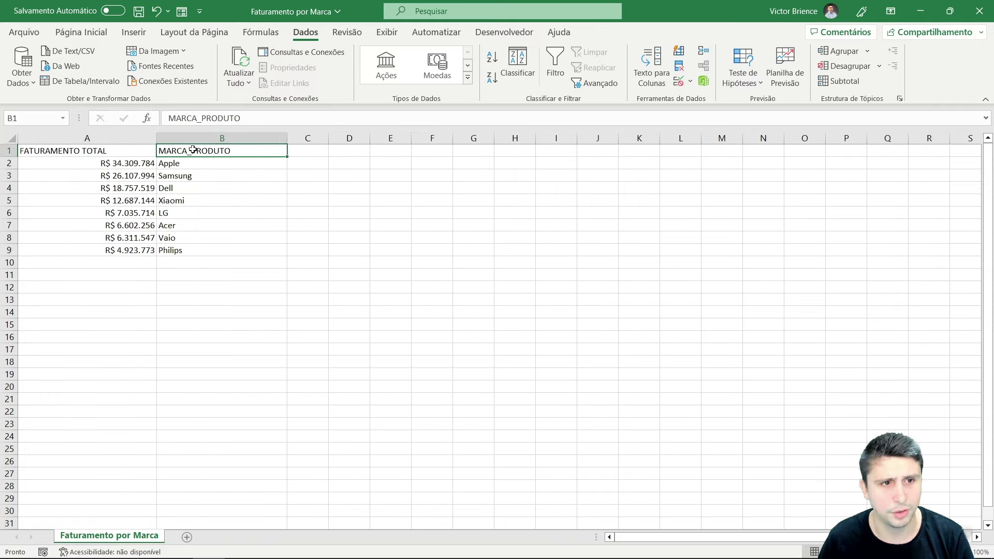
pyautogui.click(91, 33)
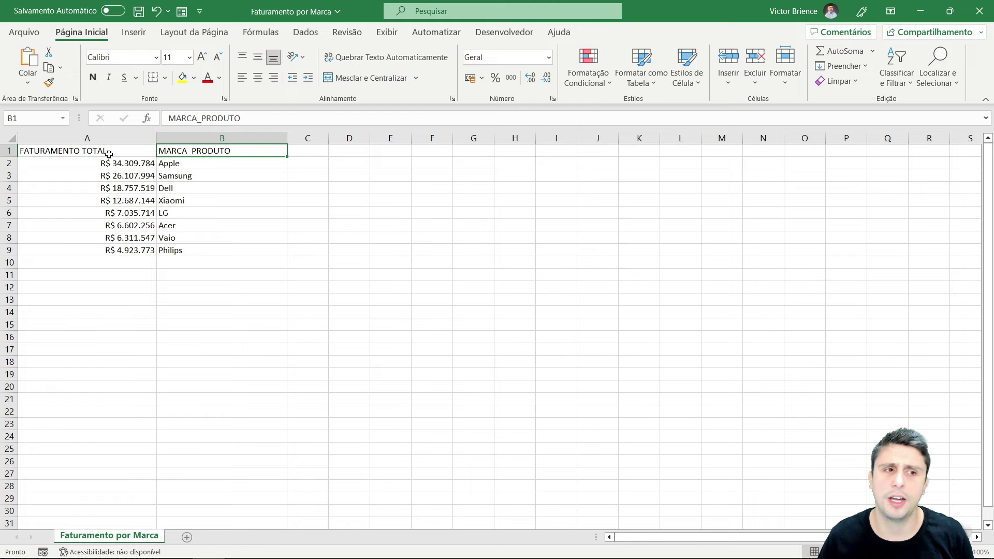
pyautogui.moveTo(104, 138); pyautogui.dragTo(259, 138)
pyautogui.click(267, 263)
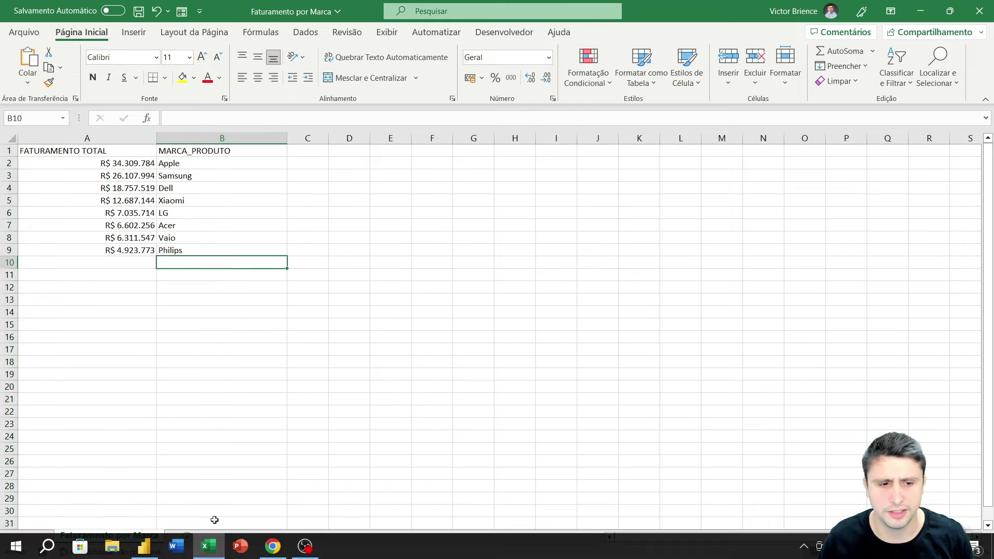
pyautogui.click(144, 546)
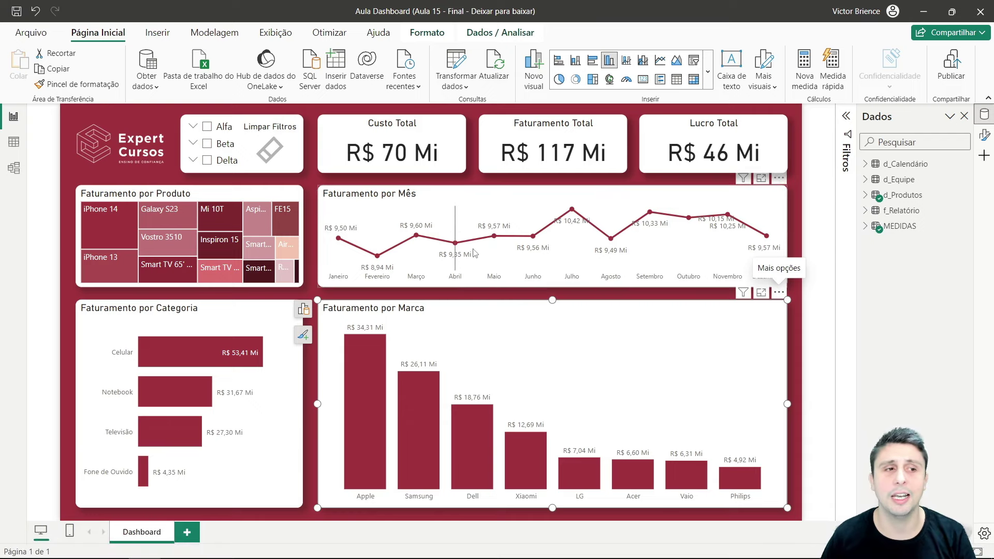
# - In Table view, copy the whole f_Relatório table using Copiar tabela on CÓDIGO_PRODUTO
pyautogui.click(14, 141)
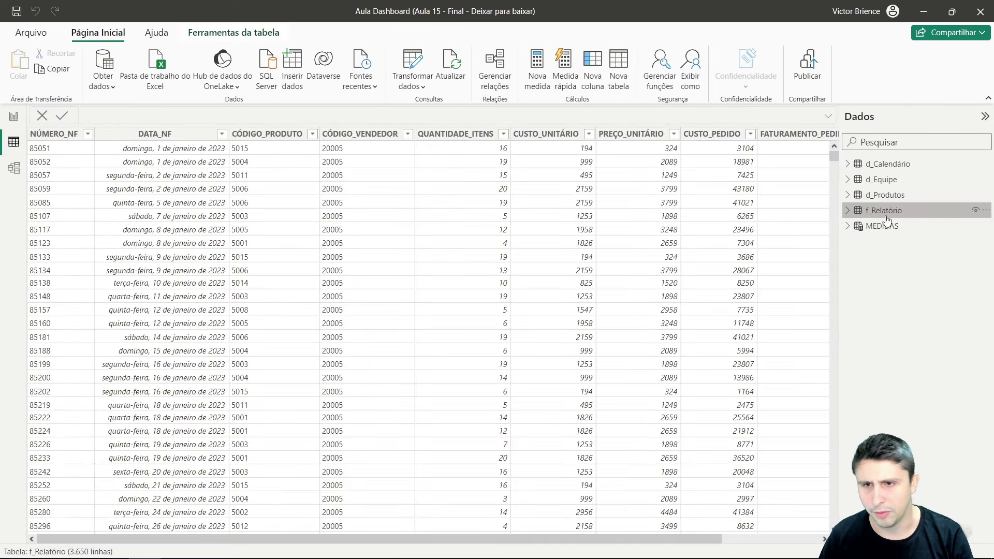
pyautogui.moveTo(885, 211)
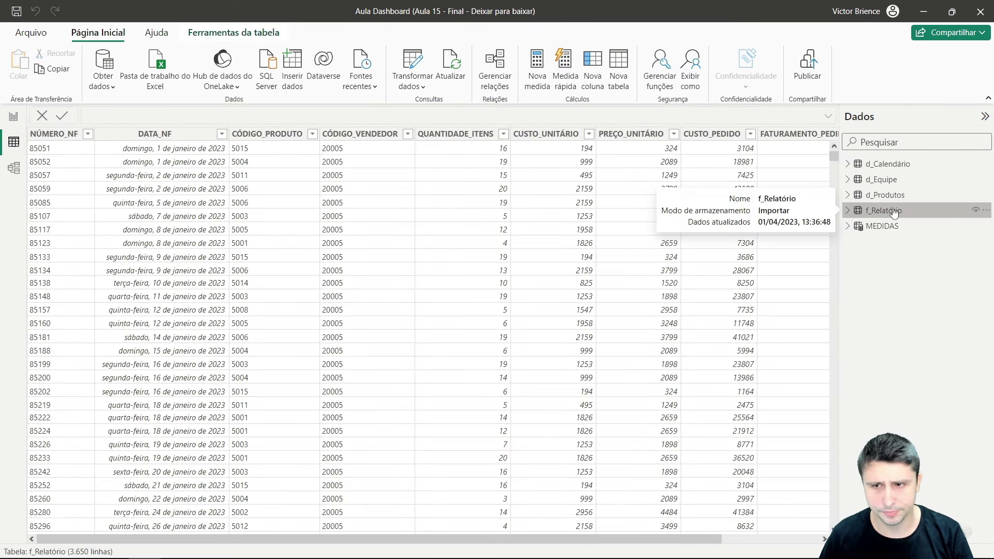
pyautogui.click(270, 134)
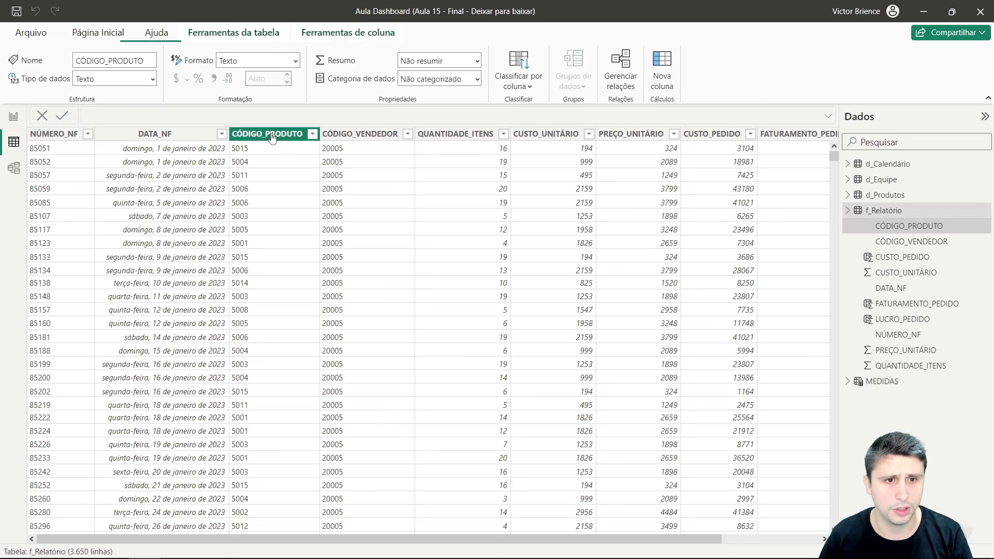
pyautogui.rightClick(272, 136)
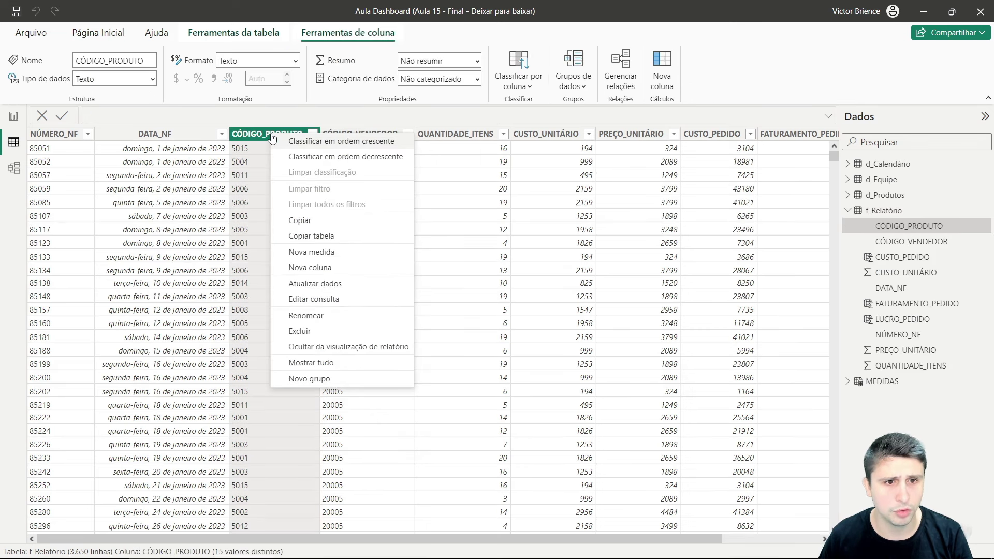
pyautogui.click(310, 238)
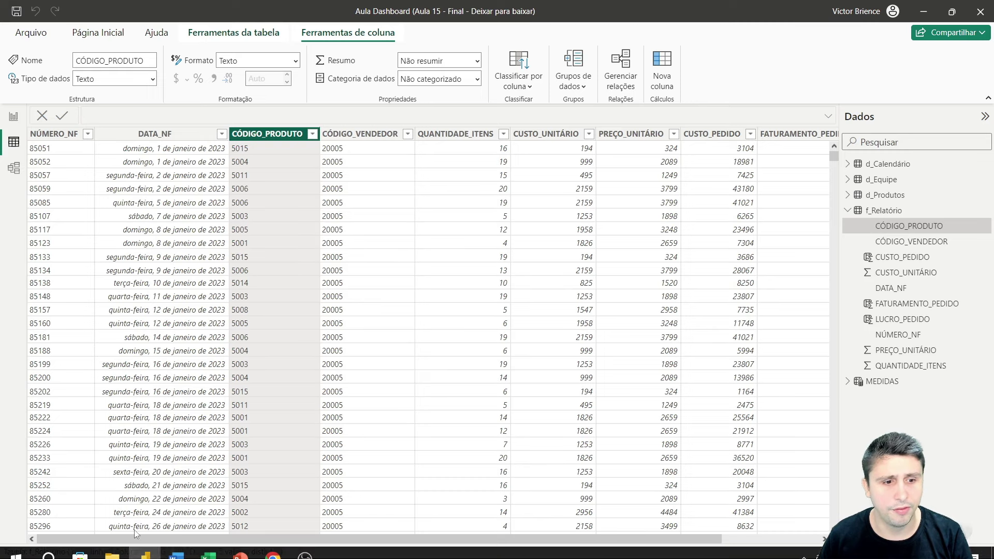
# - Paste the copied f_Relatório table into a new blank Excel workbook
pyautogui.click(192, 546)
pyautogui.click(30, 34)
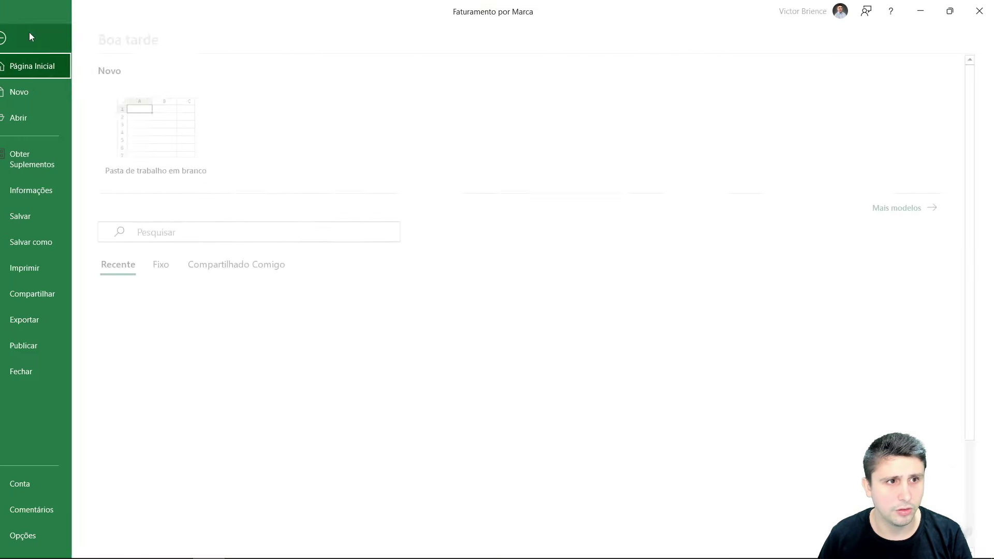
pyautogui.click(51, 96)
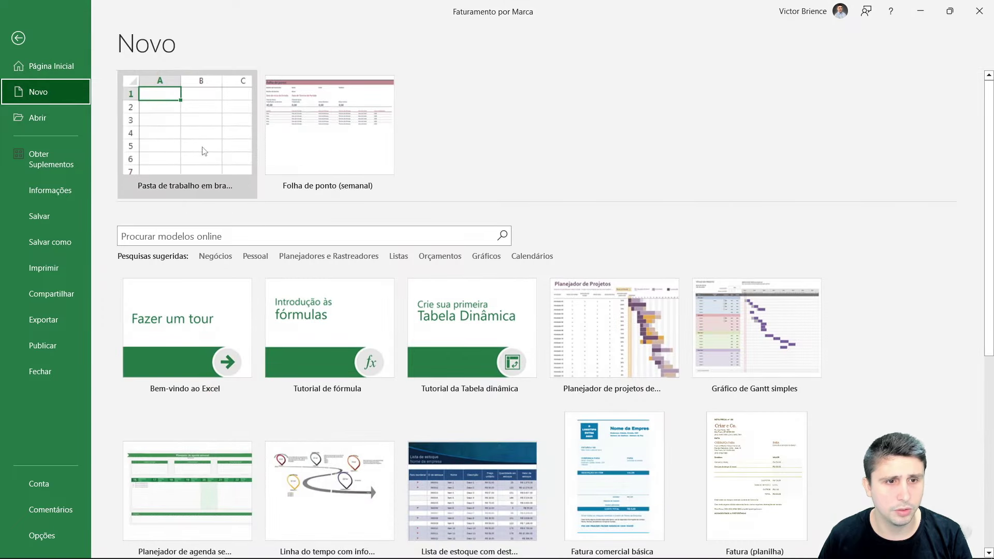
pyautogui.click(215, 165)
pyautogui.hotkey('ctrl', 'v')
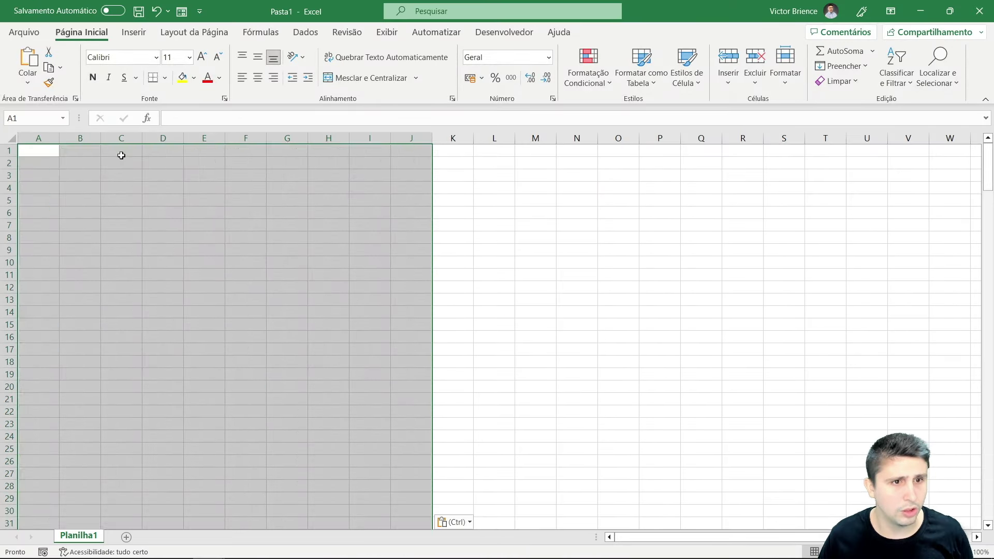
pyautogui.click(233, 201)
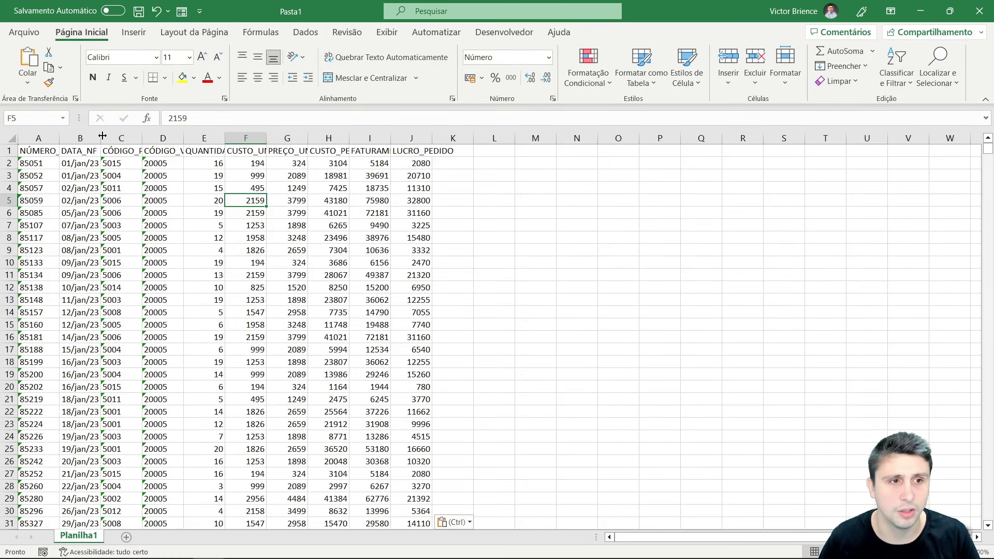
# - Widen column B and check the DATA_NF date values in cells B2 and B3
pyautogui.moveTo(101, 138); pyautogui.dragTo(225, 150)
pyautogui.click(176, 231)
pyautogui.click(165, 171)
pyautogui.click(165, 163)
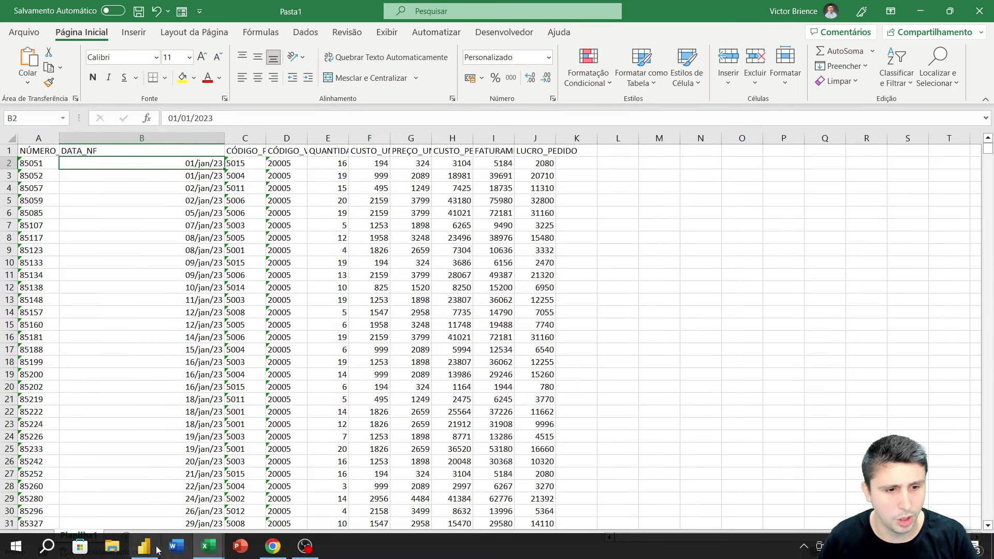
pyautogui.click(145, 552)
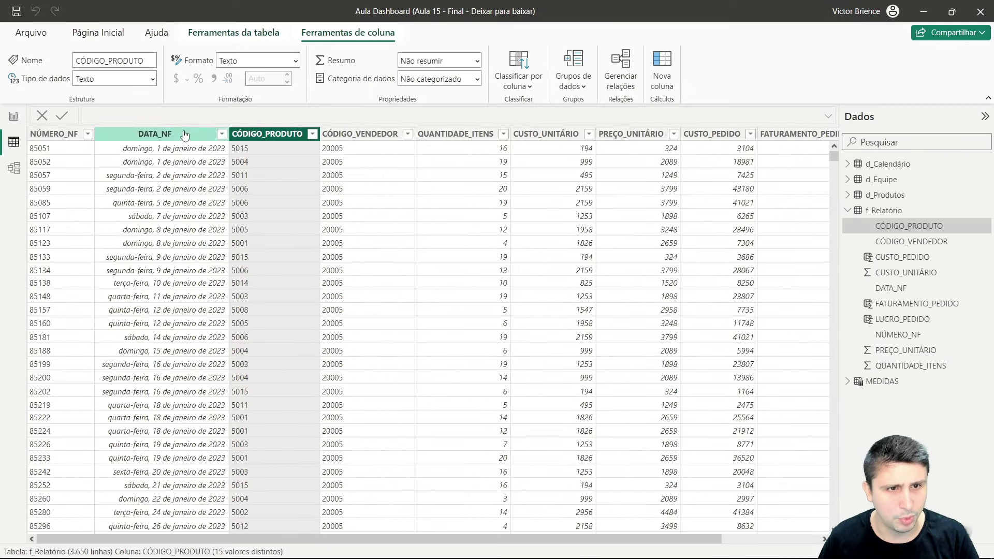
# - Format the DATA_NF column as Short Date
pyautogui.click(188, 134)
pyautogui.click(297, 62)
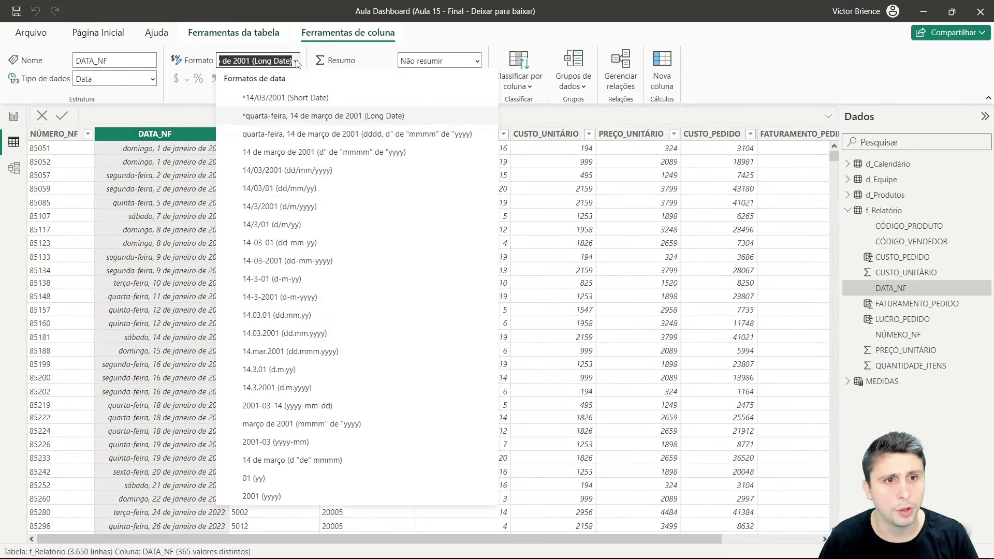
pyautogui.click(276, 97)
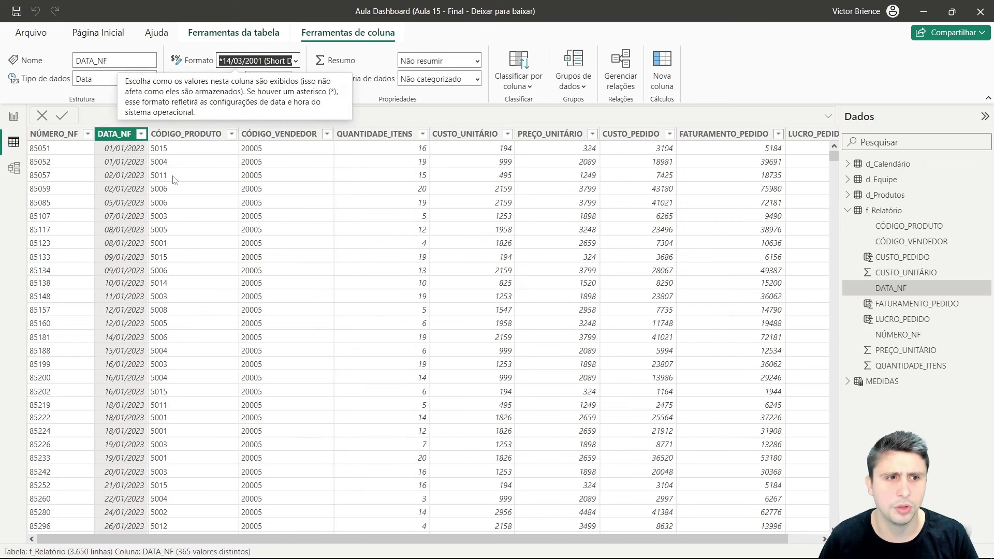
# - Copy the entire f_Relatório table again with Copiar tabela
pyautogui.click(201, 207)
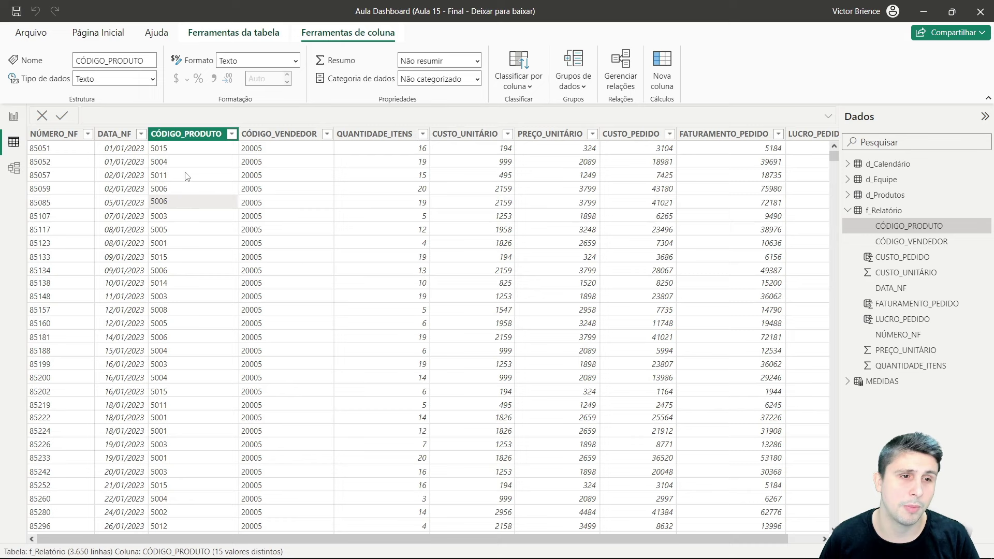
pyautogui.rightClick(175, 140)
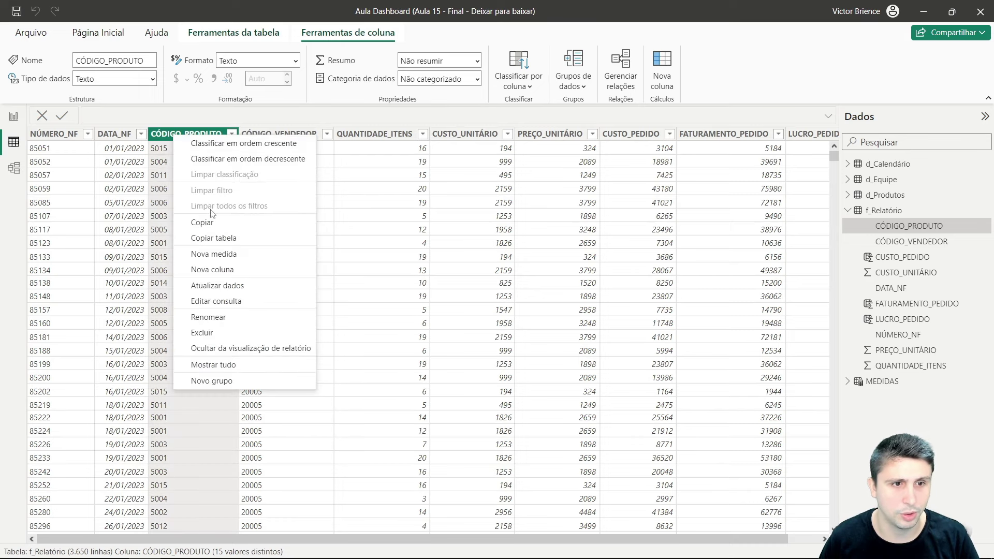
pyautogui.click(218, 238)
pyautogui.hotkey('alt', 'Tab')
pyautogui.hotkey('alt', 'Tab')
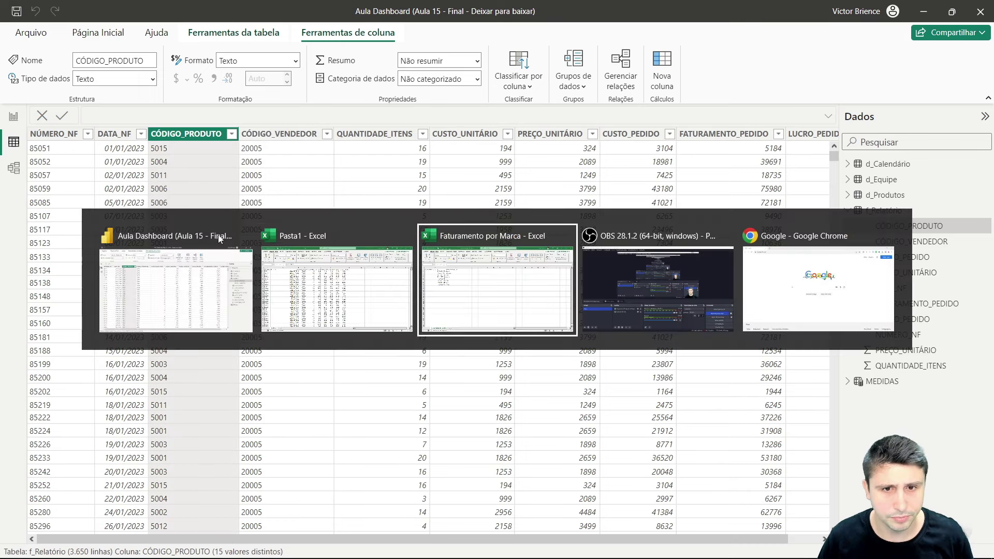
# - Paste the table into another new blank workbook and widen column B to show dates
pyautogui.click(24, 32)
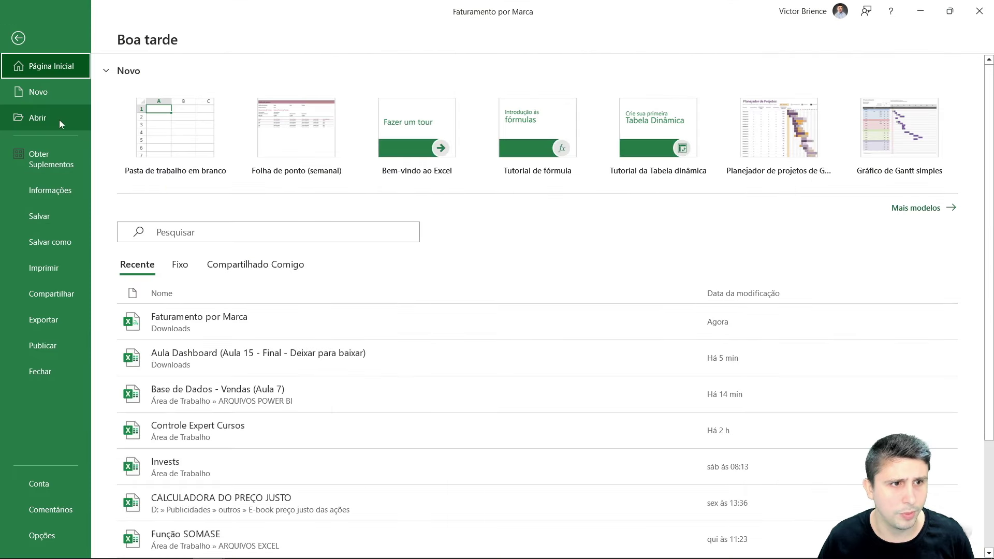
pyautogui.click(45, 92)
pyautogui.click(187, 127)
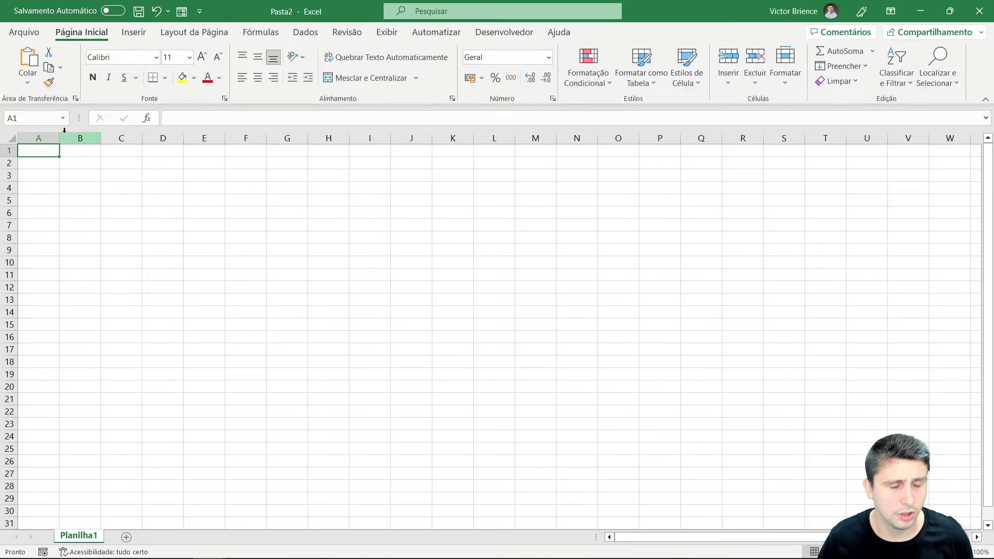
pyautogui.hotkey('ctrl', 'v')
pyautogui.moveTo(59, 139); pyautogui.dragTo(135, 138)
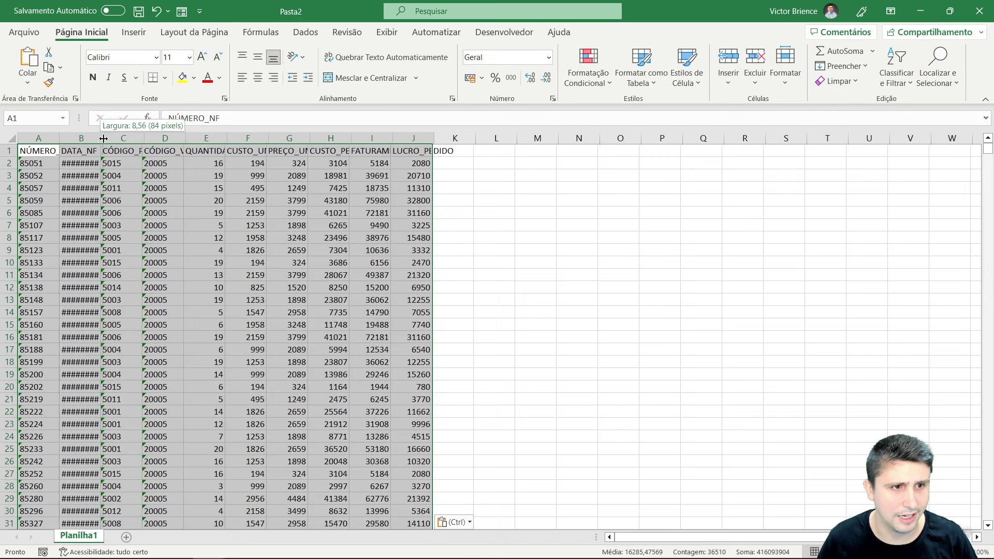
pyautogui.click(176, 210)
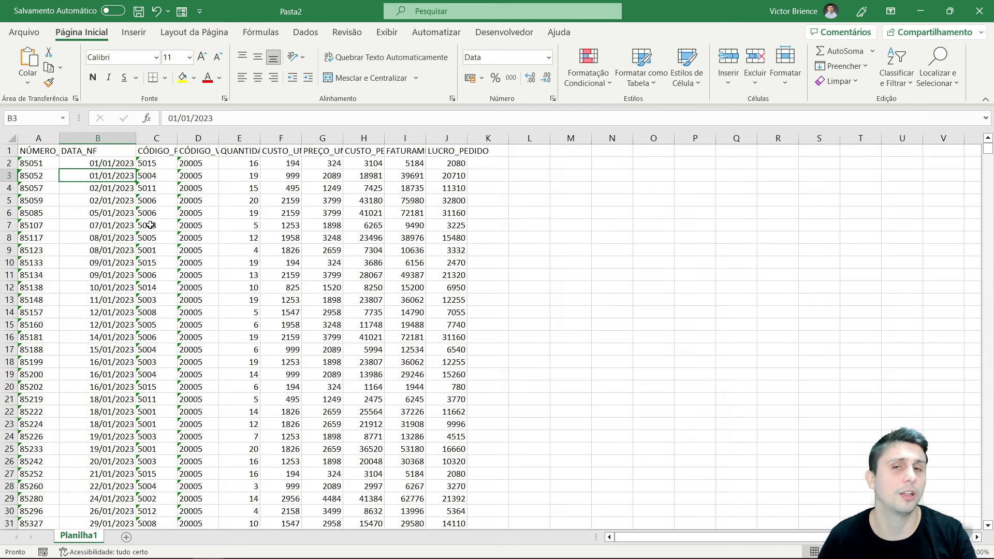
# - Check the pasted DATA_NF dates in column B and the value in cell H7
pyautogui.moveTo(92, 150); pyautogui.dragTo(99, 312)
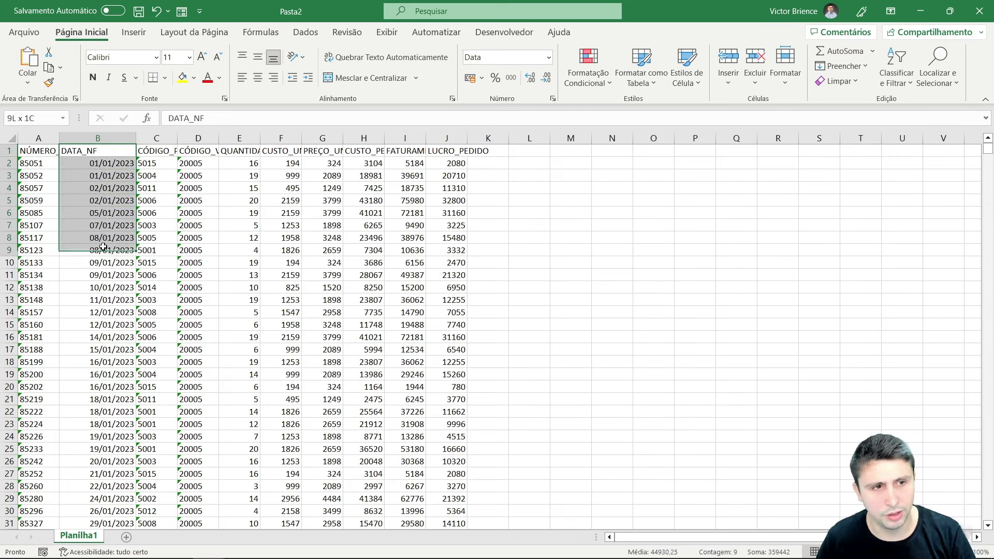
pyautogui.click(196, 250)
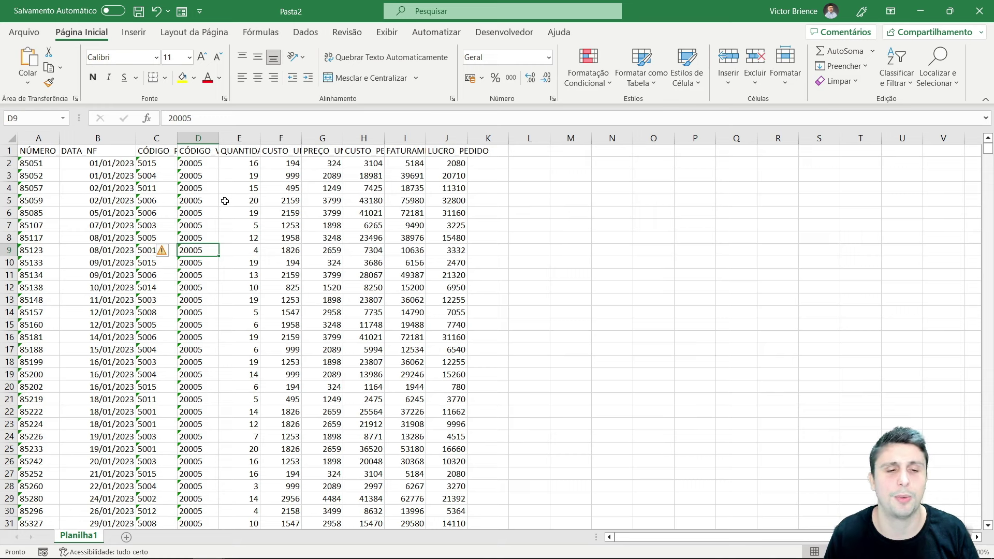
pyautogui.click(353, 223)
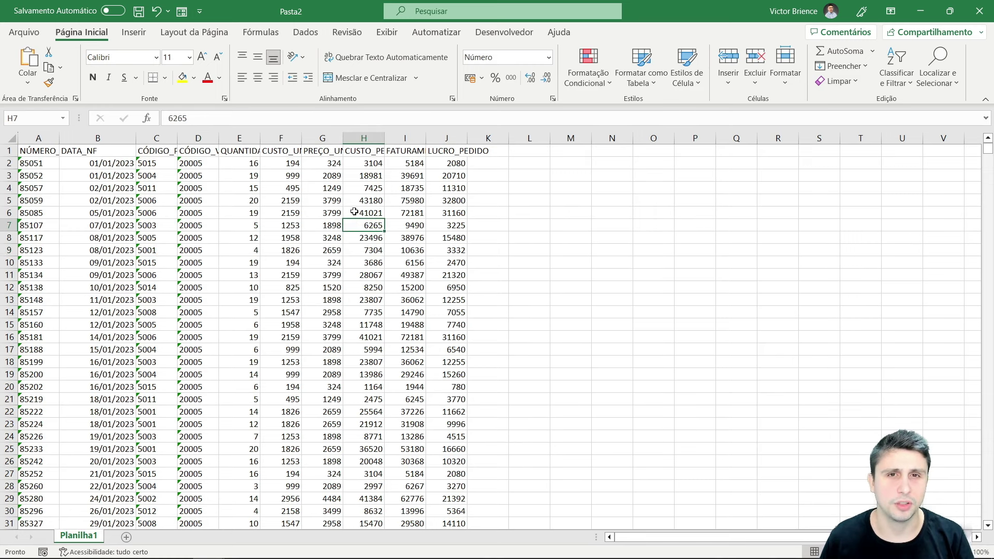
pyautogui.click(139, 551)
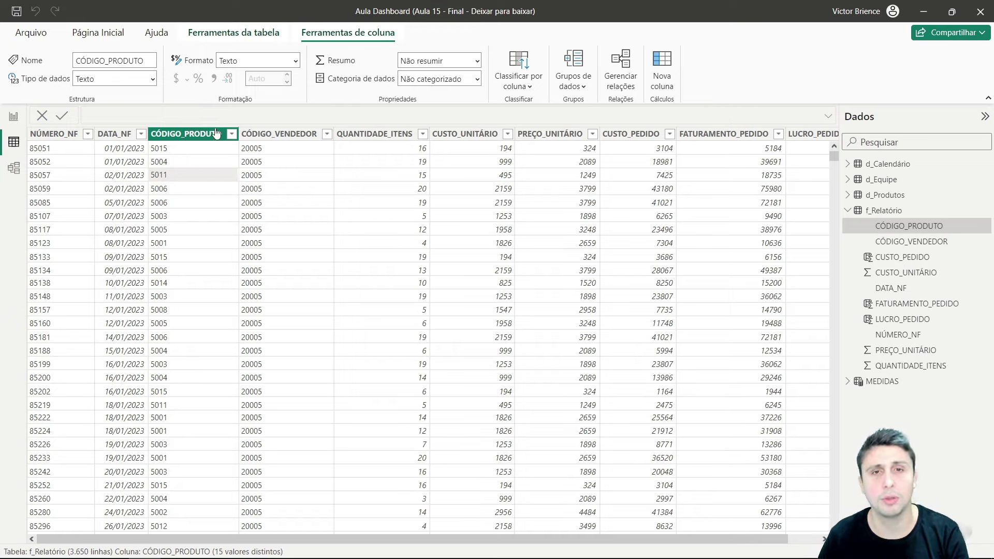
# - Save the report and publish it to Meu workspace, replacing the existing Aula Dashboard dataset
pyautogui.click(95, 32)
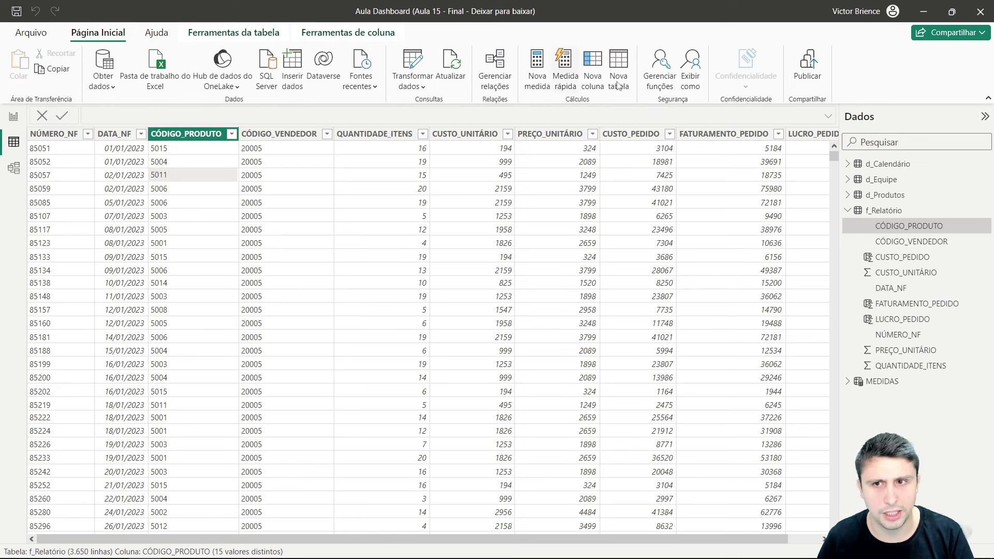
pyautogui.click(805, 65)
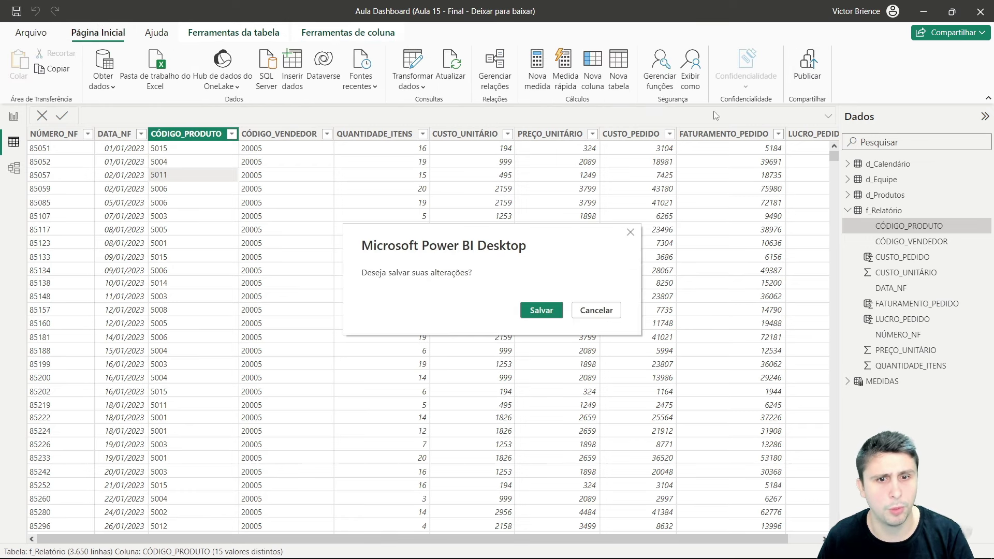
pyautogui.click(541, 312)
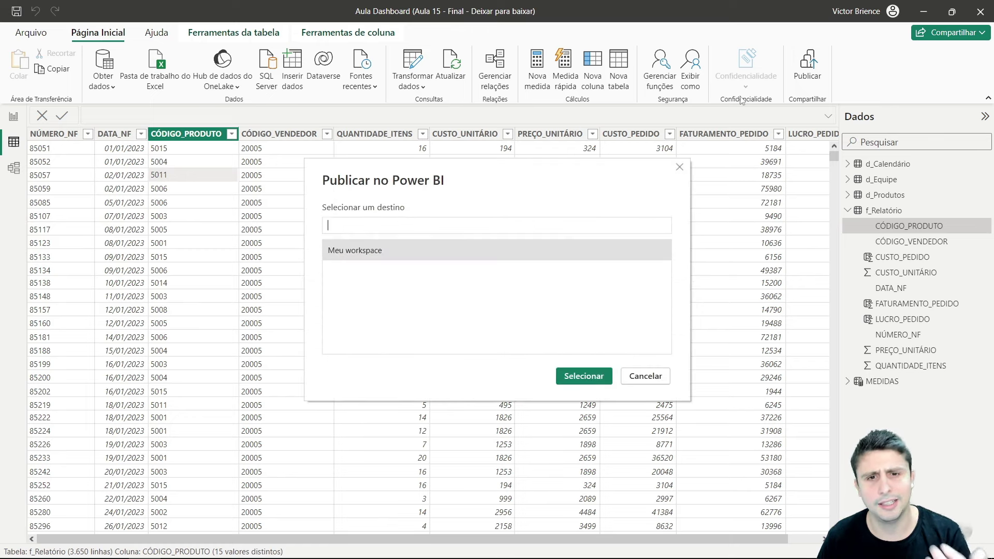
pyautogui.click(580, 376)
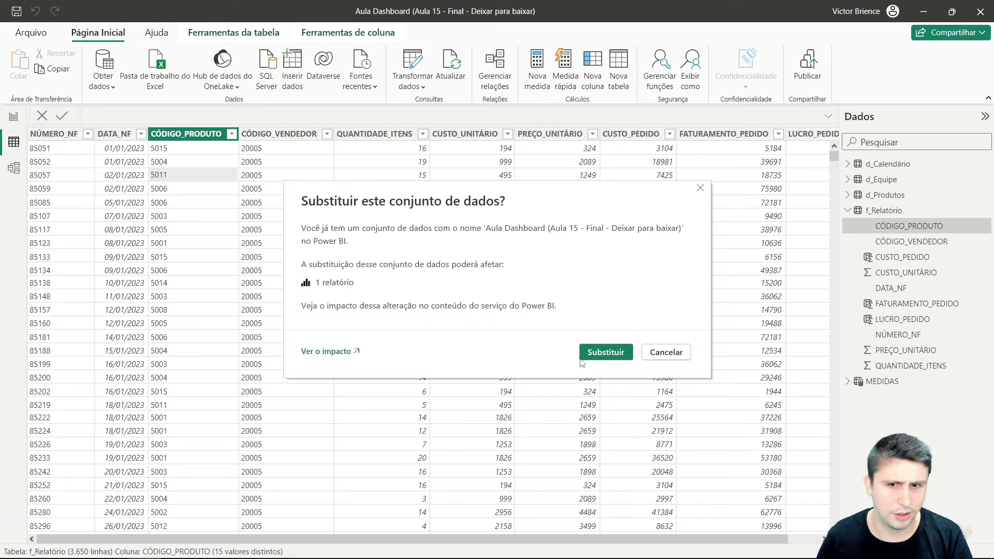
pyautogui.click(590, 355)
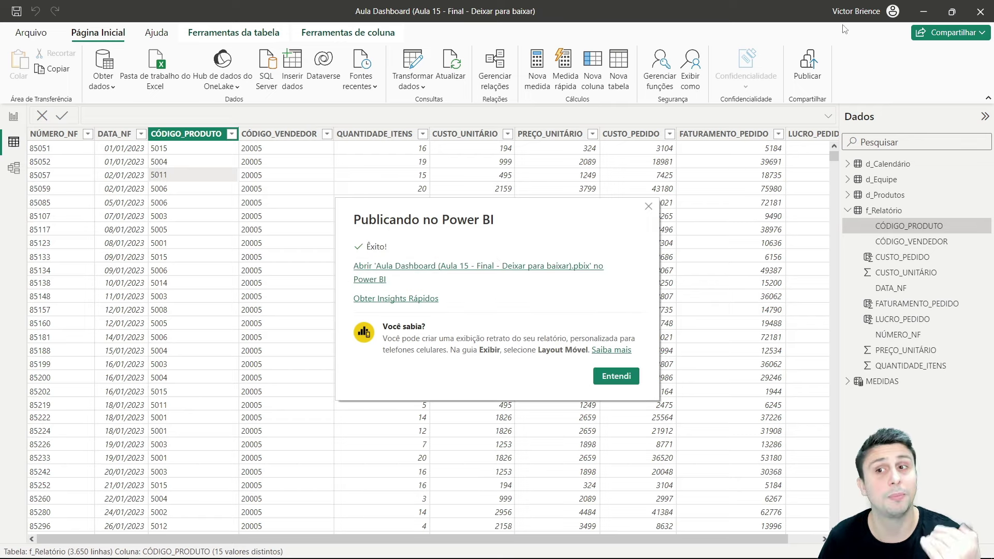
pyautogui.click(617, 380)
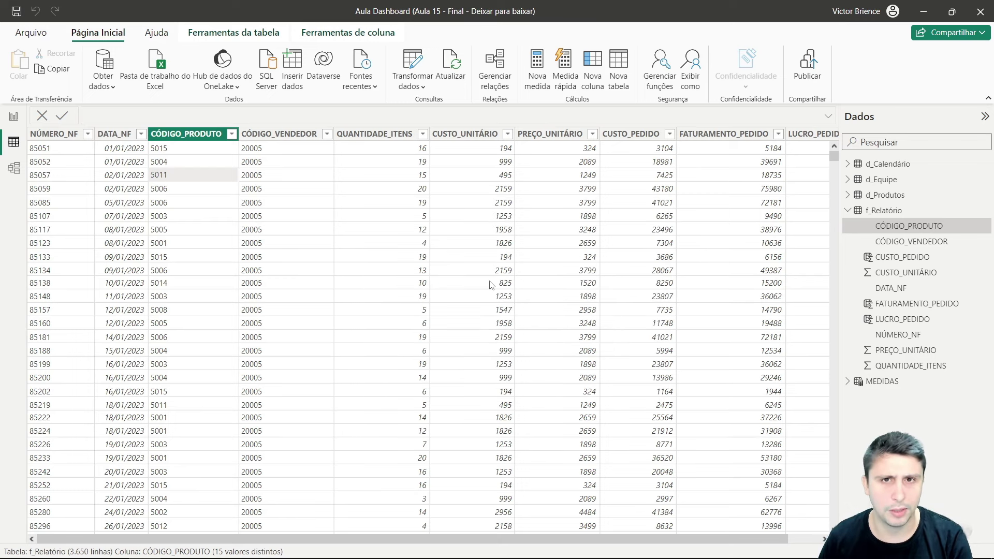
pyautogui.hotkey('alt', 'Tab')
pyautogui.hotkey('alt', 'Tab')
pyautogui.hotkey('alt', 'Tab')
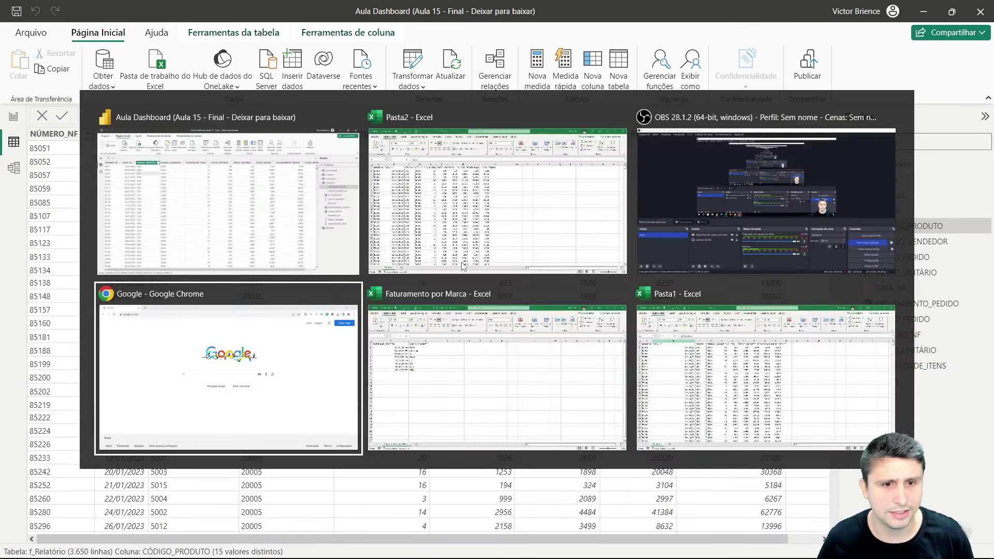
# - Load the Power BI service and open the Aula Dashboard report in Meu workspace
pyautogui.click(323, 39)
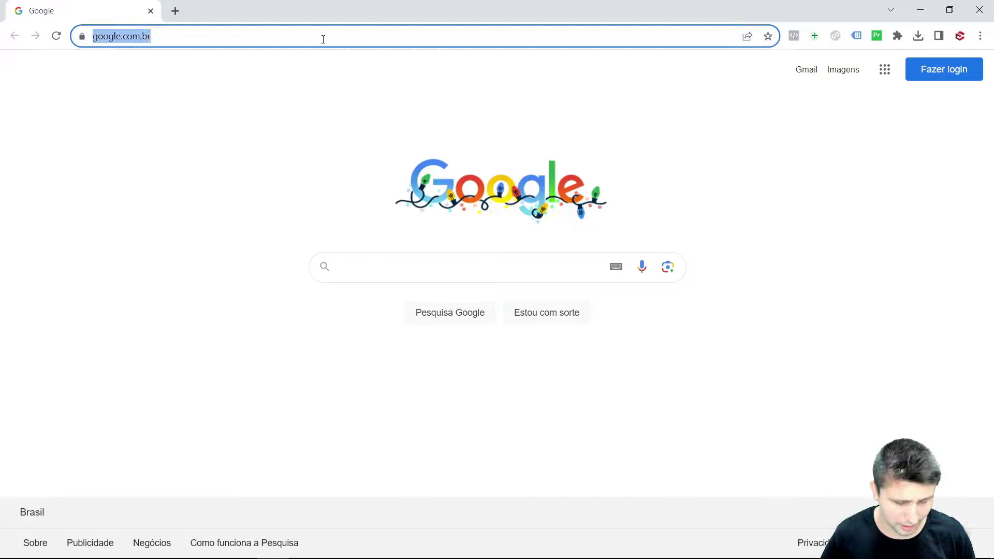
pyautogui.write('powerbi.com')
pyautogui.press('Return')
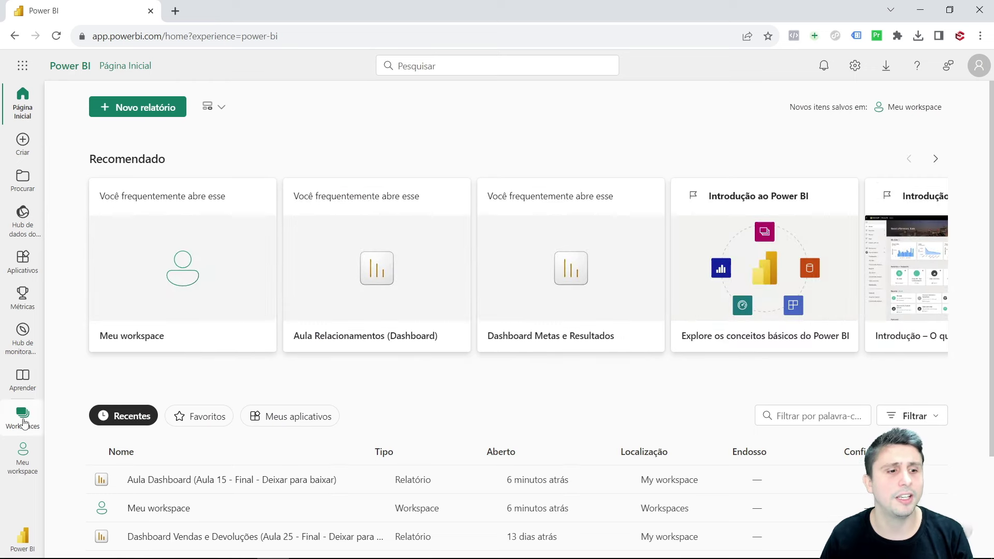
pyautogui.click(23, 455)
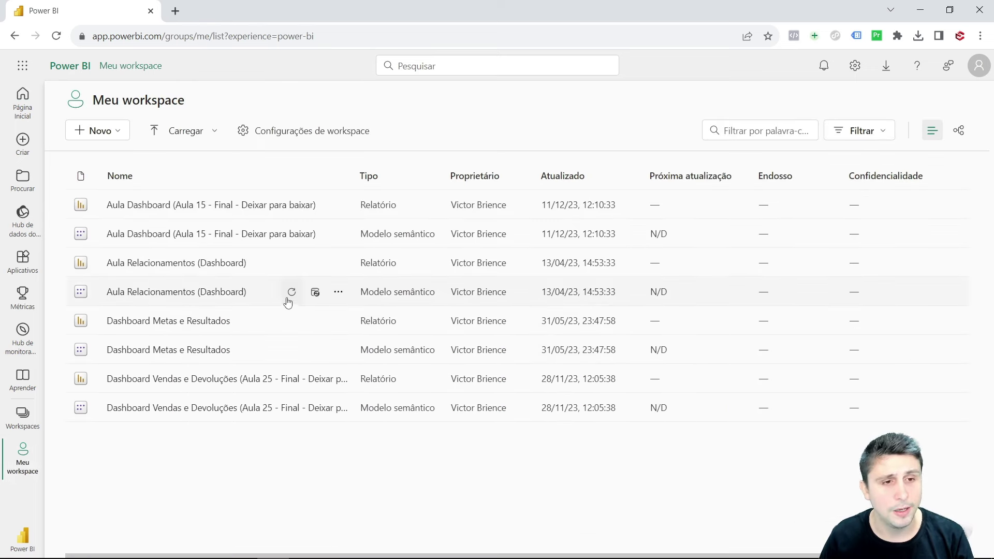
pyautogui.moveTo(229, 205)
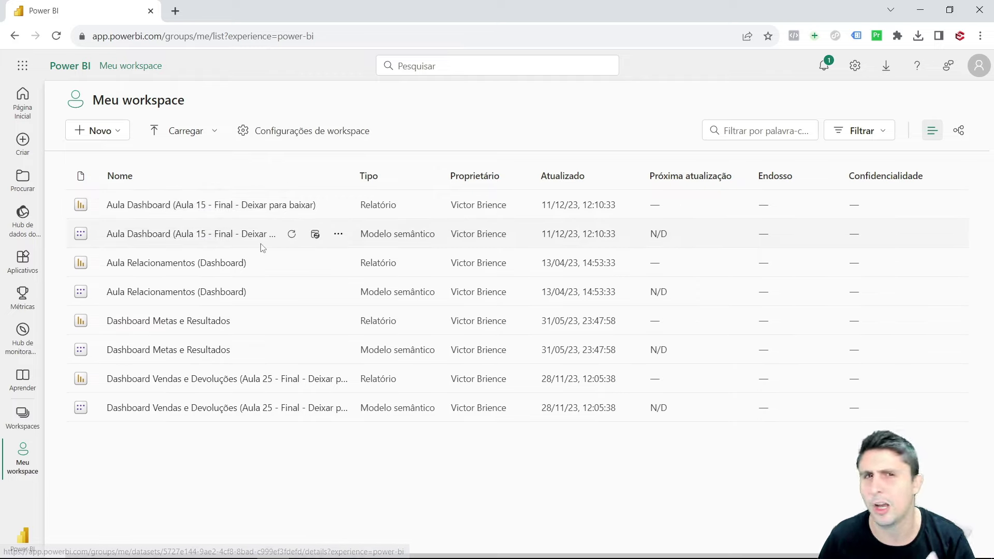
pyautogui.moveTo(346, 206)
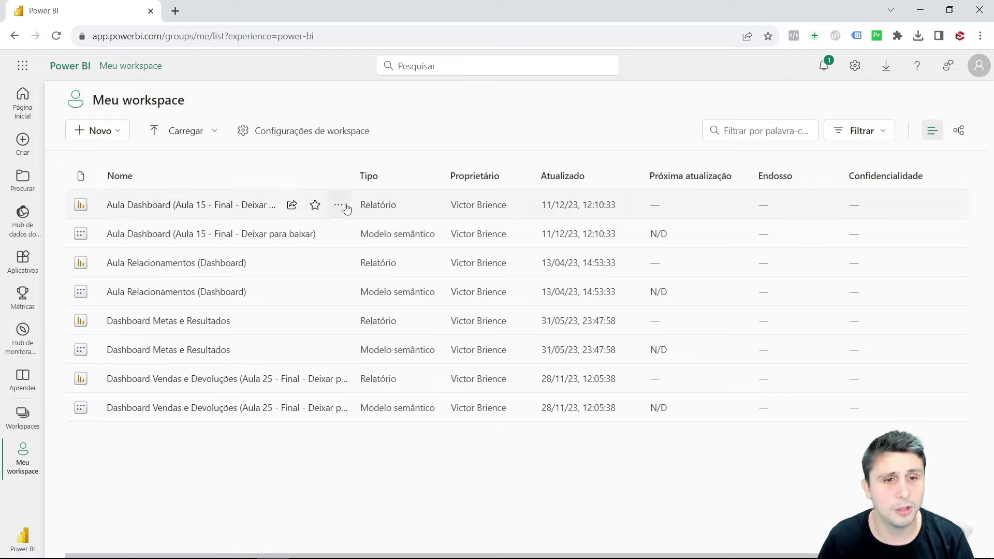
pyautogui.click(197, 206)
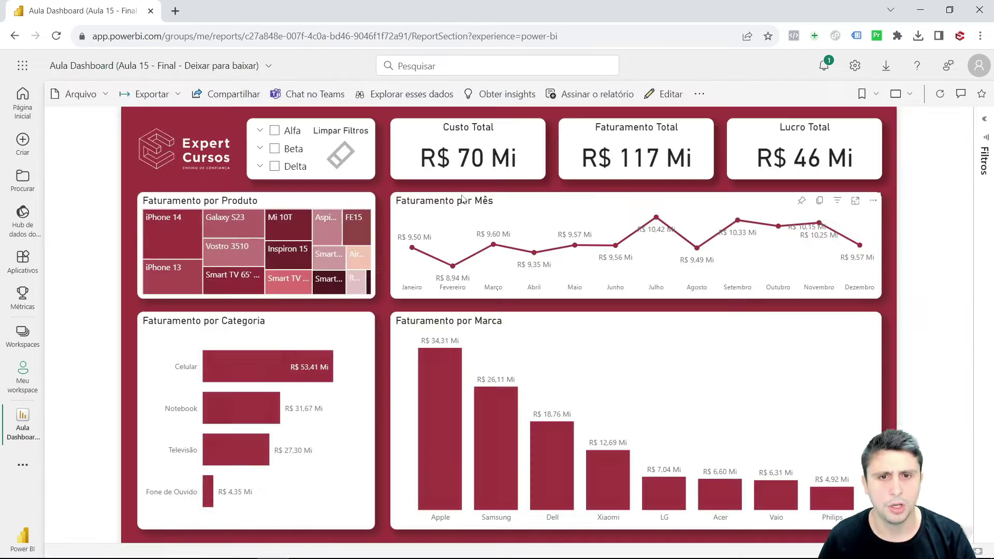
# - Export the report with Analisar no Excel and open the downloaded workbook
pyautogui.click(155, 95)
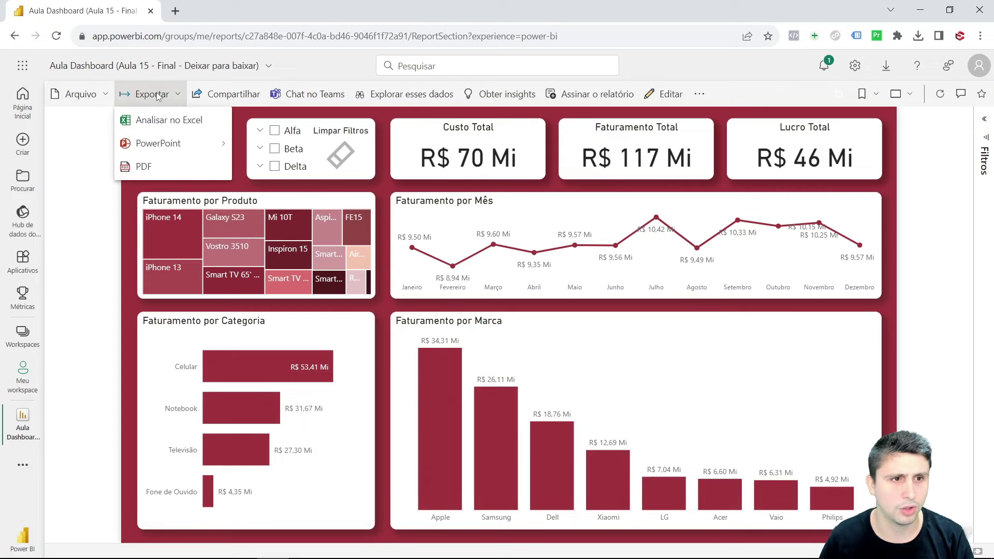
pyautogui.click(166, 128)
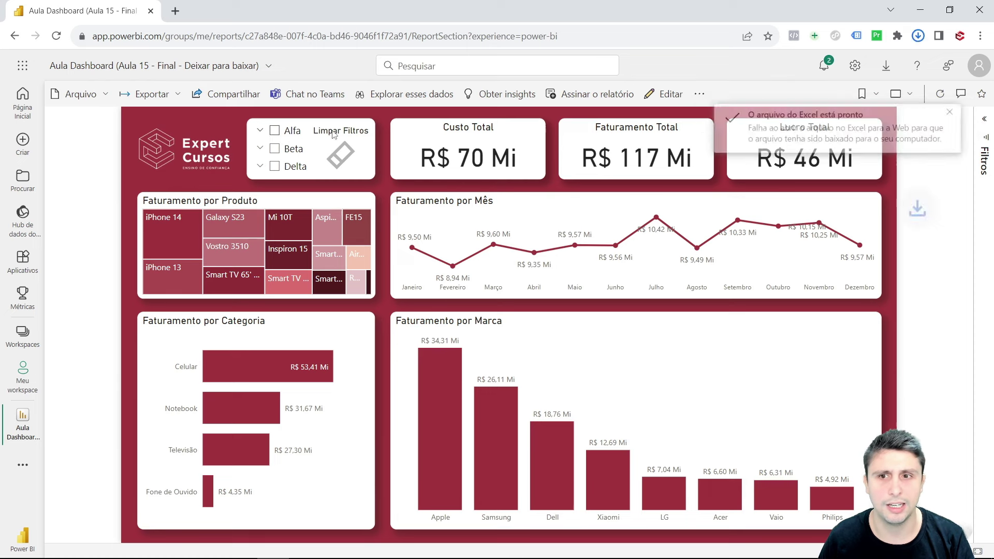
pyautogui.click(823, 73)
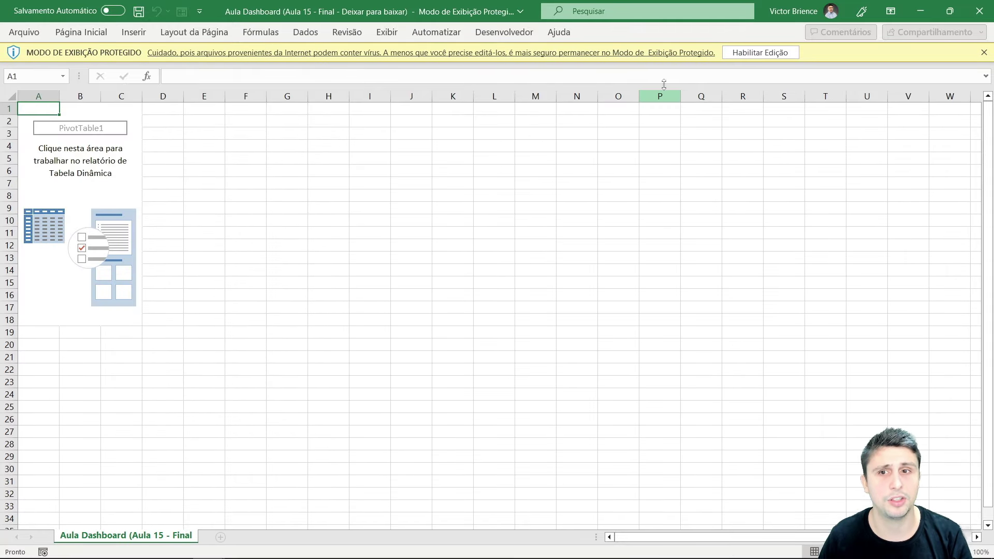
# - Enable editing and content, then expand Model to browse the PivotTable's table fields
pyautogui.click(757, 52)
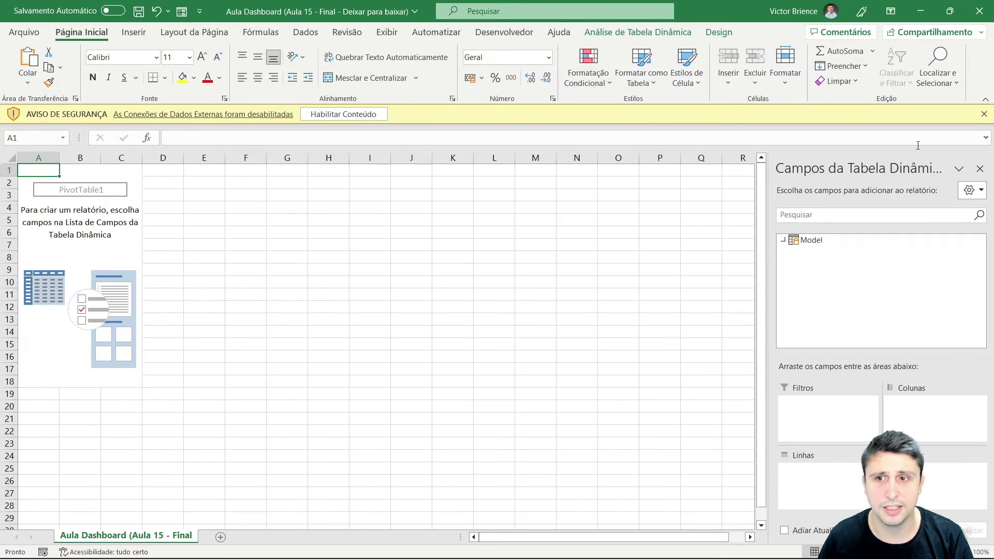
pyautogui.click(783, 240)
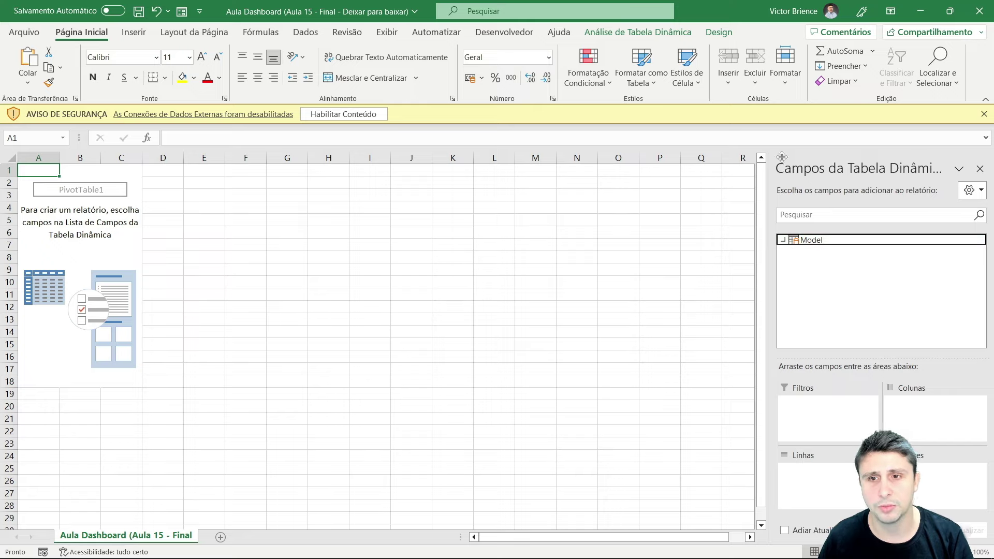
pyautogui.click(343, 114)
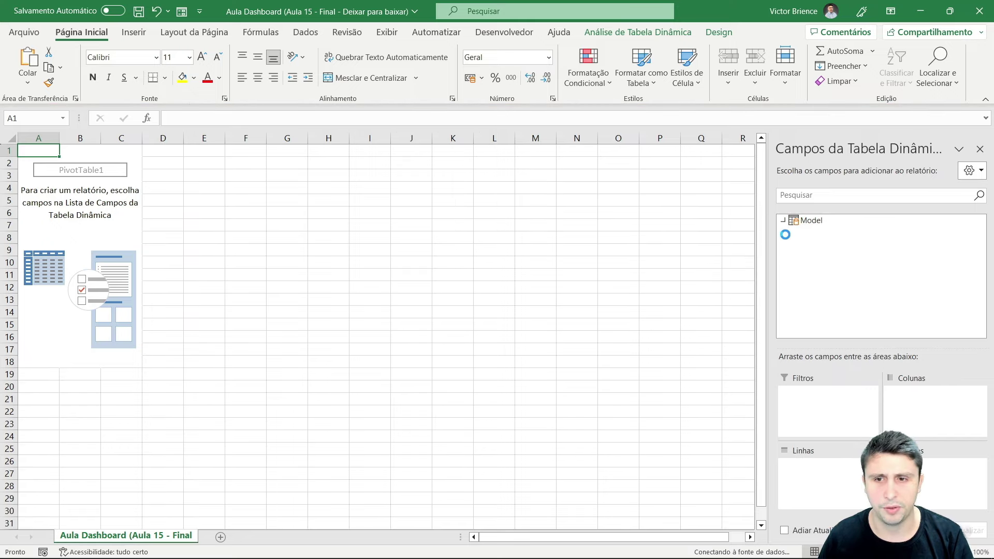
pyautogui.scroll(-1, 807, 251)
pyautogui.scroll(-2, 813, 254)
pyautogui.scroll(-1, 816, 256)
pyautogui.scroll(-1, 822, 258)
pyautogui.scroll(-2, 822, 259)
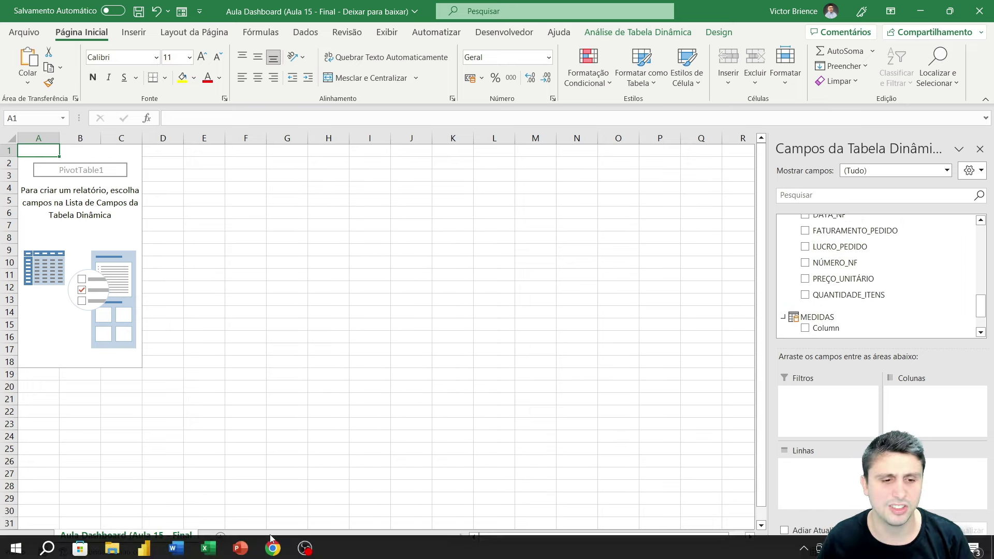
pyautogui.click(273, 546)
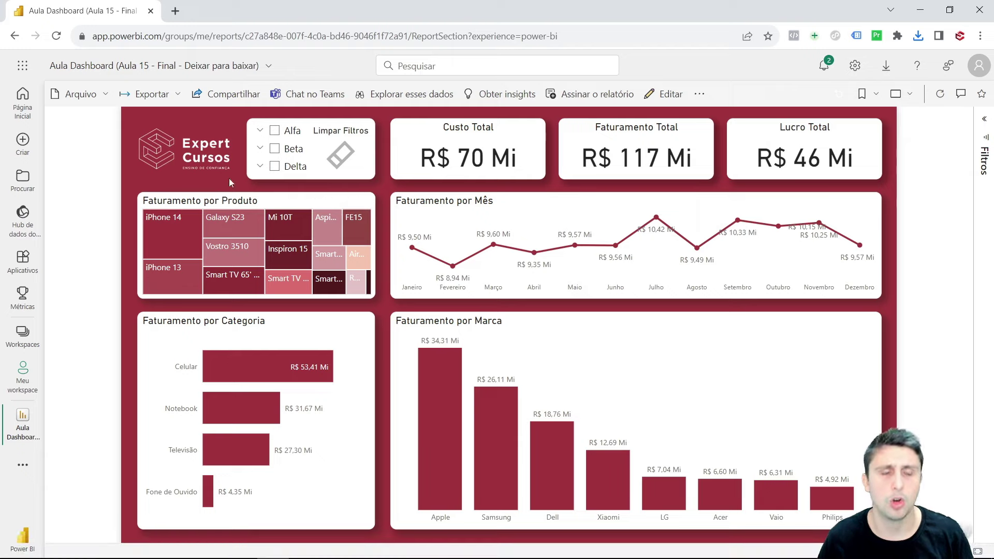